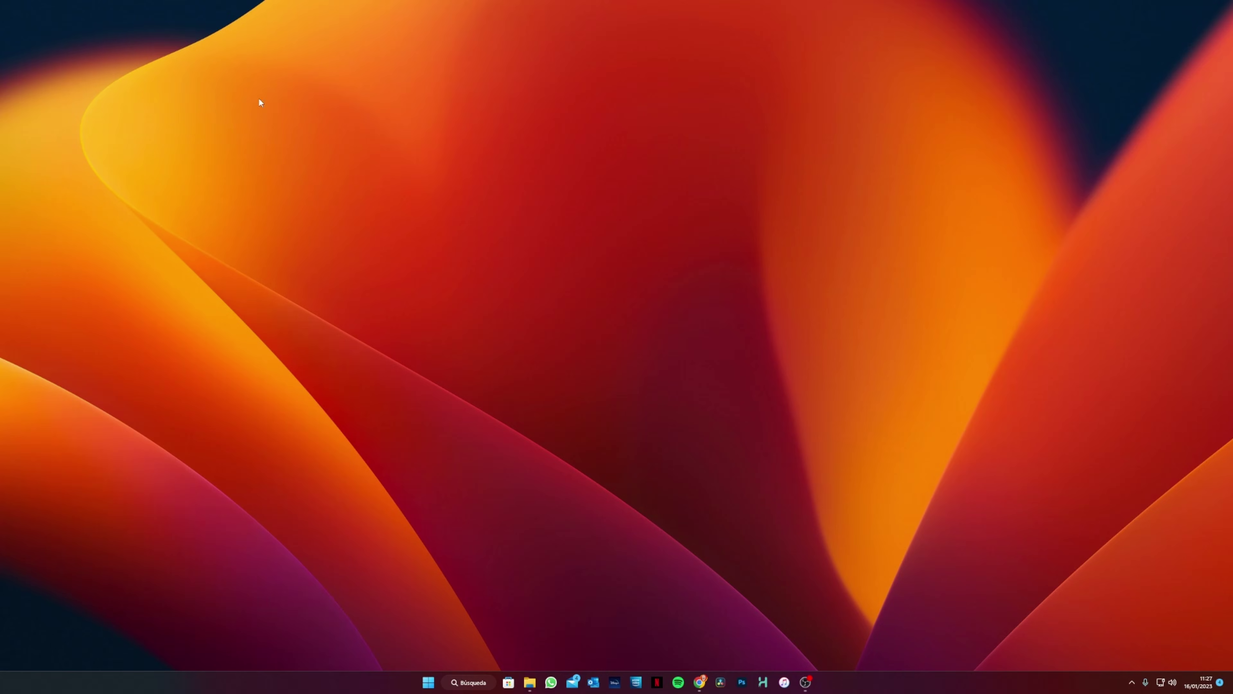
# Step: Search Windows for 'da' and launch DaVinci Resolve 18, opening the Project Manager
pyautogui.moveTo(245, 143); pyautogui.dragTo(922, 435)
pyautogui.moveTo(1166, 579); pyautogui.dragTo(1127, 565)
pyautogui.click(478, 686)
pyautogui.write('da')
pyautogui.press('BackSpace')
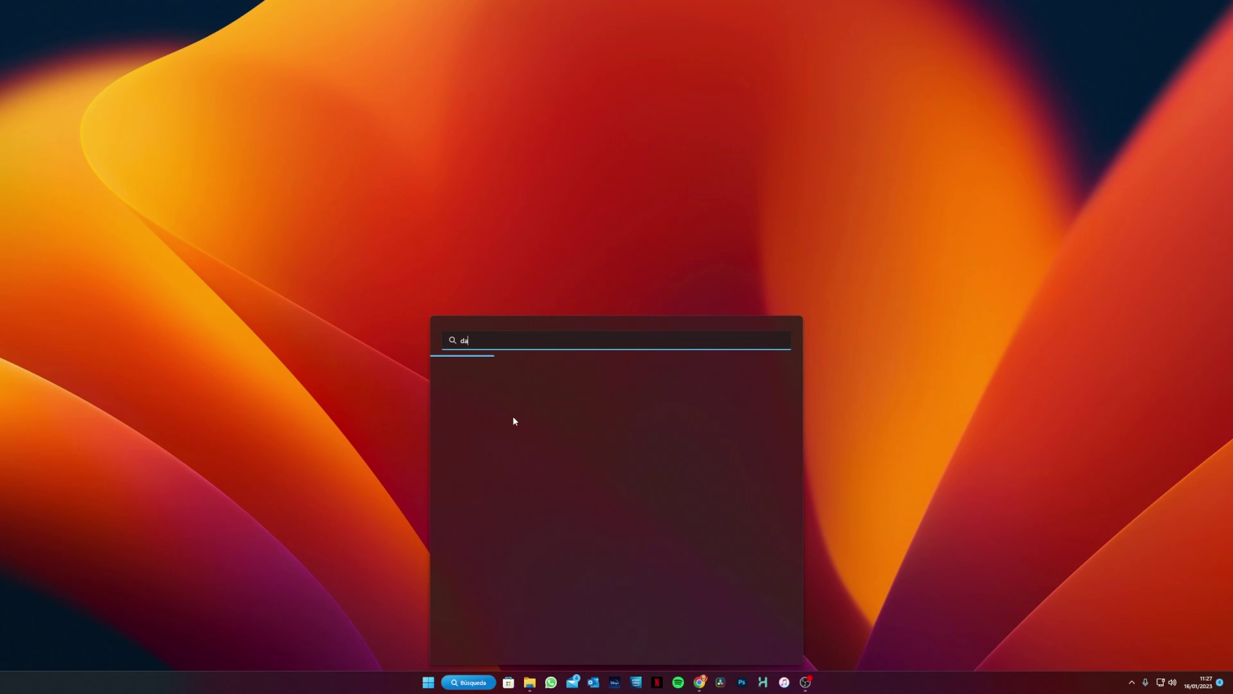
pyautogui.press('BackSpace')
pyautogui.click(499, 384)
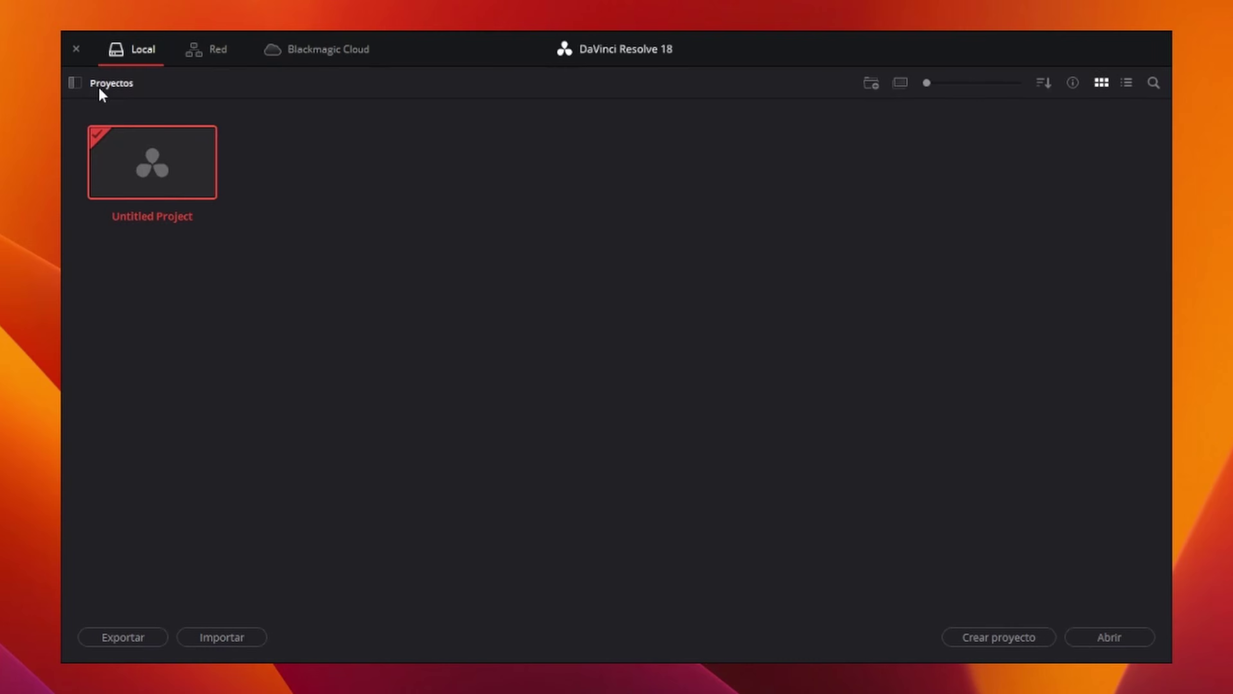
# Step: Show the project libraries, switch from Local Database to YouTube, and open the TOPs folder
pyautogui.click(76, 84)
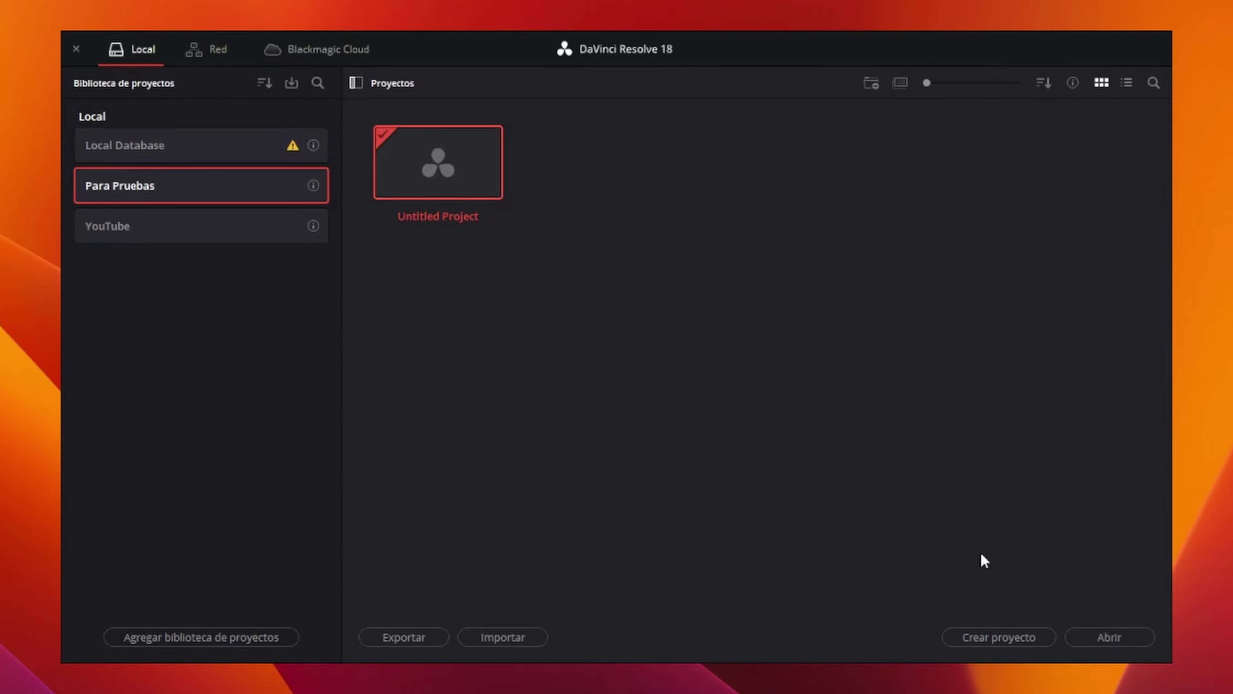
pyautogui.click(163, 138)
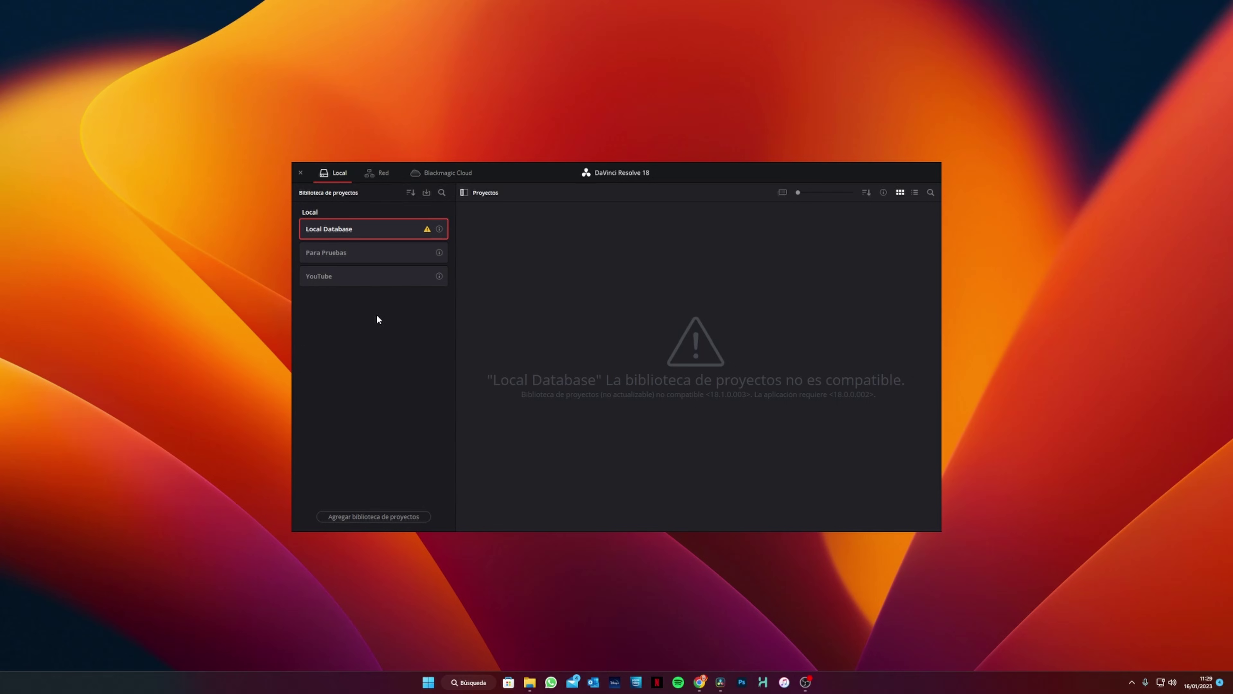
pyautogui.click(365, 279)
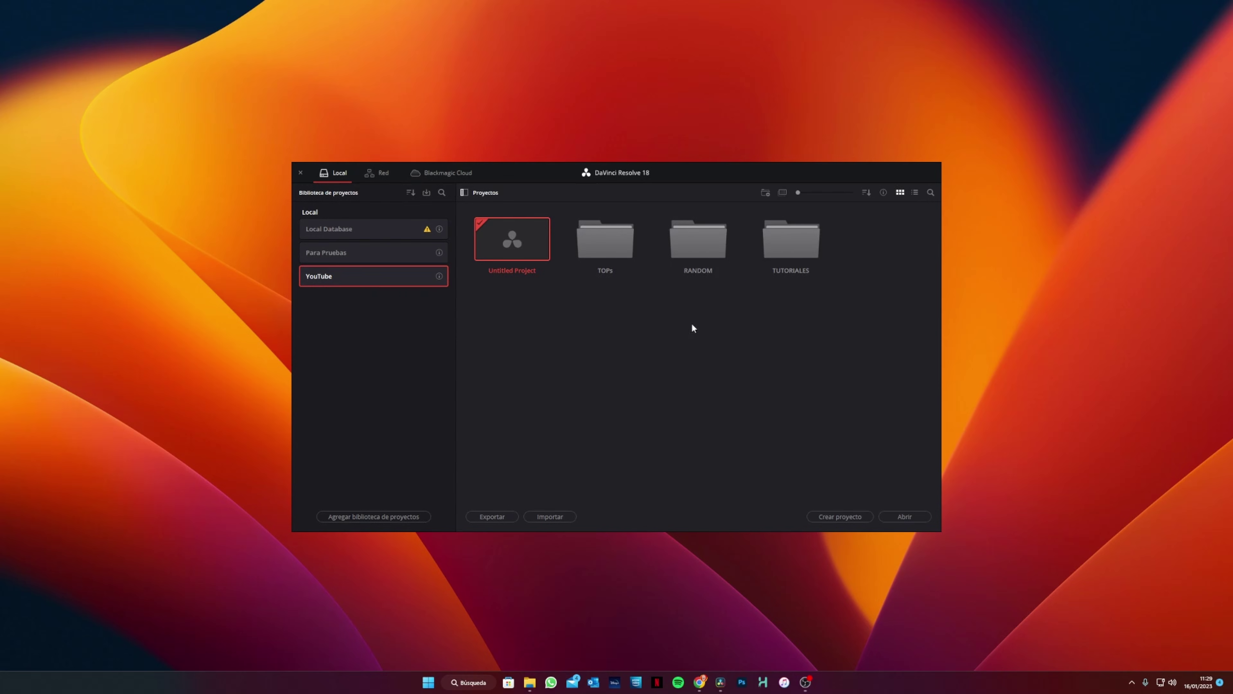
pyautogui.doubleClick(606, 243)
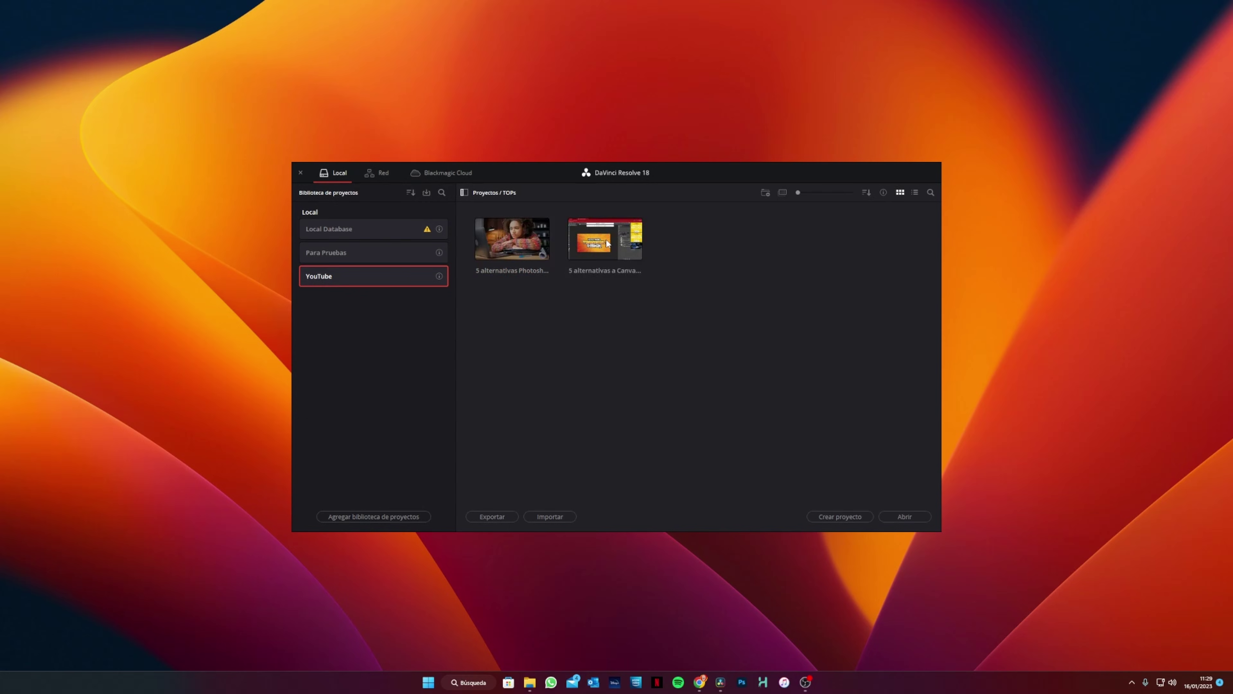
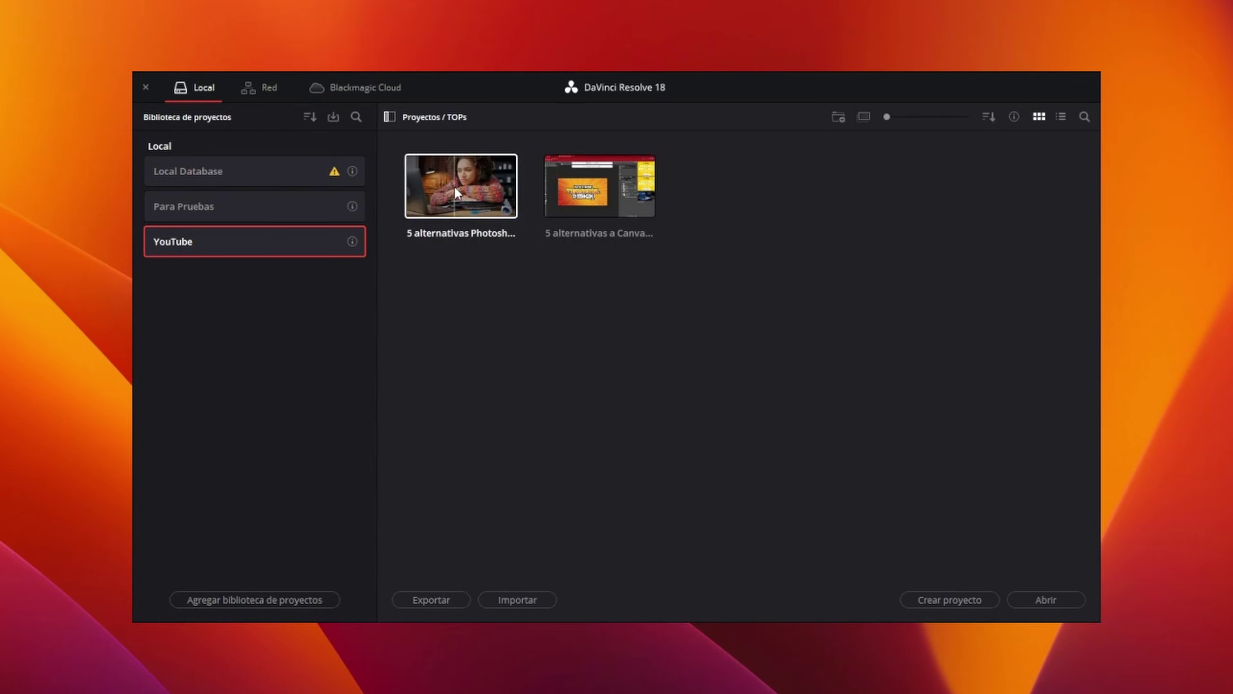
# Step: Bring up the options for the Photoshop alternatives project, then dismiss them without choosing anything
pyautogui.rightClick(507, 242)
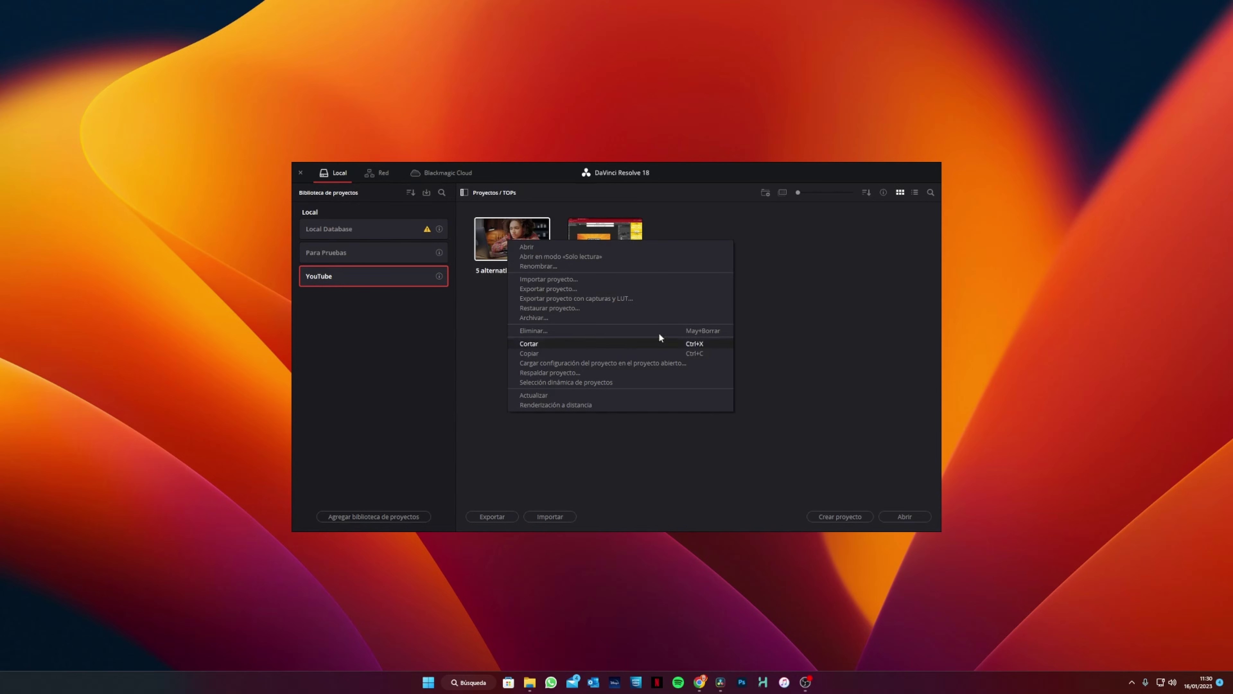
pyautogui.rightClick(519, 245)
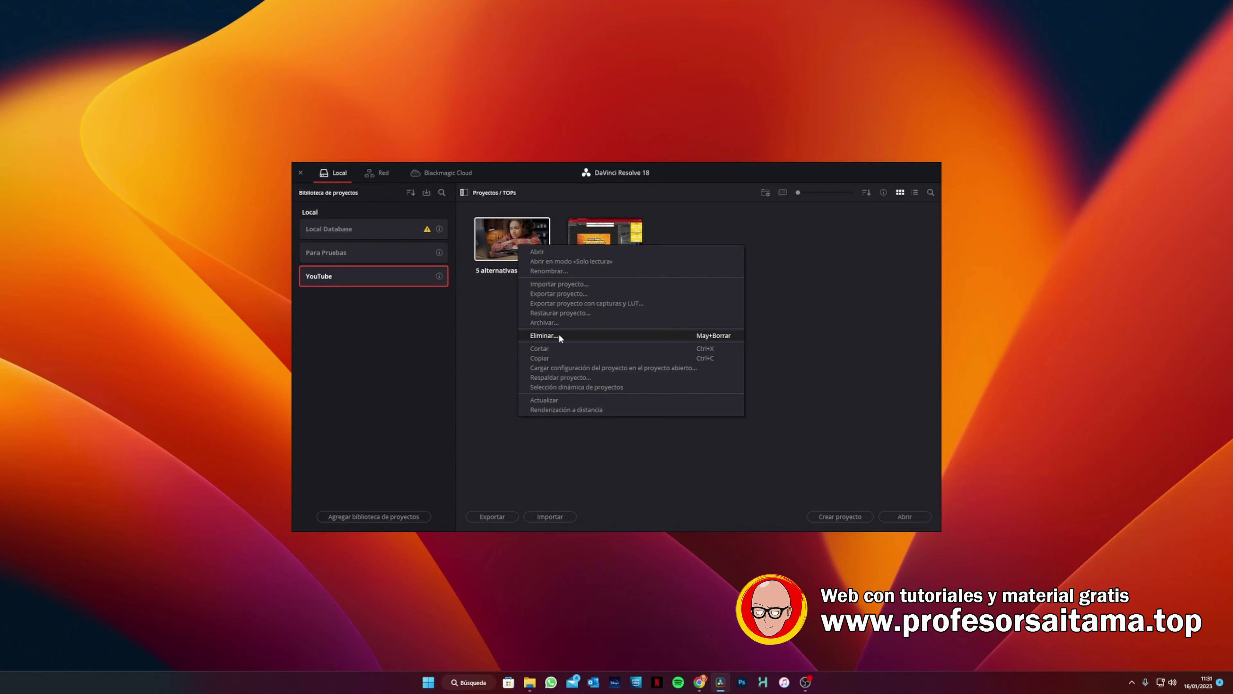
pyautogui.click(559, 335)
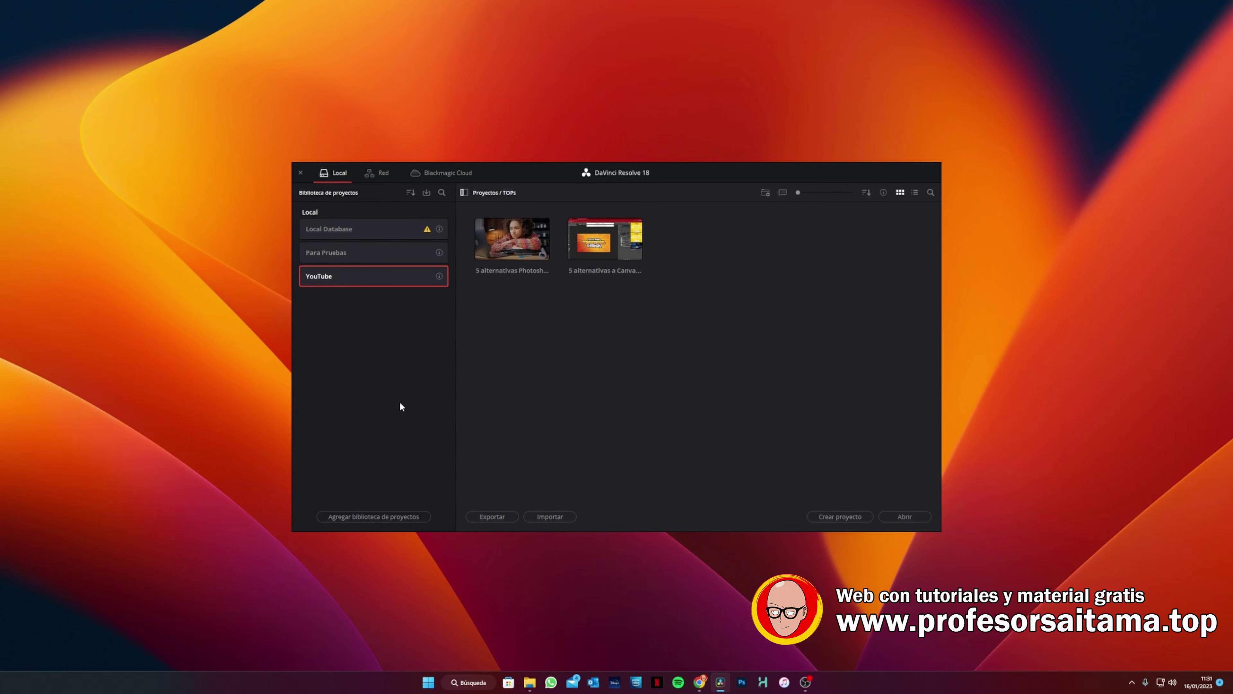
# Step: Cancel adding a new project library and switch to the Para Pruebas library instead
pyautogui.click(342, 517)
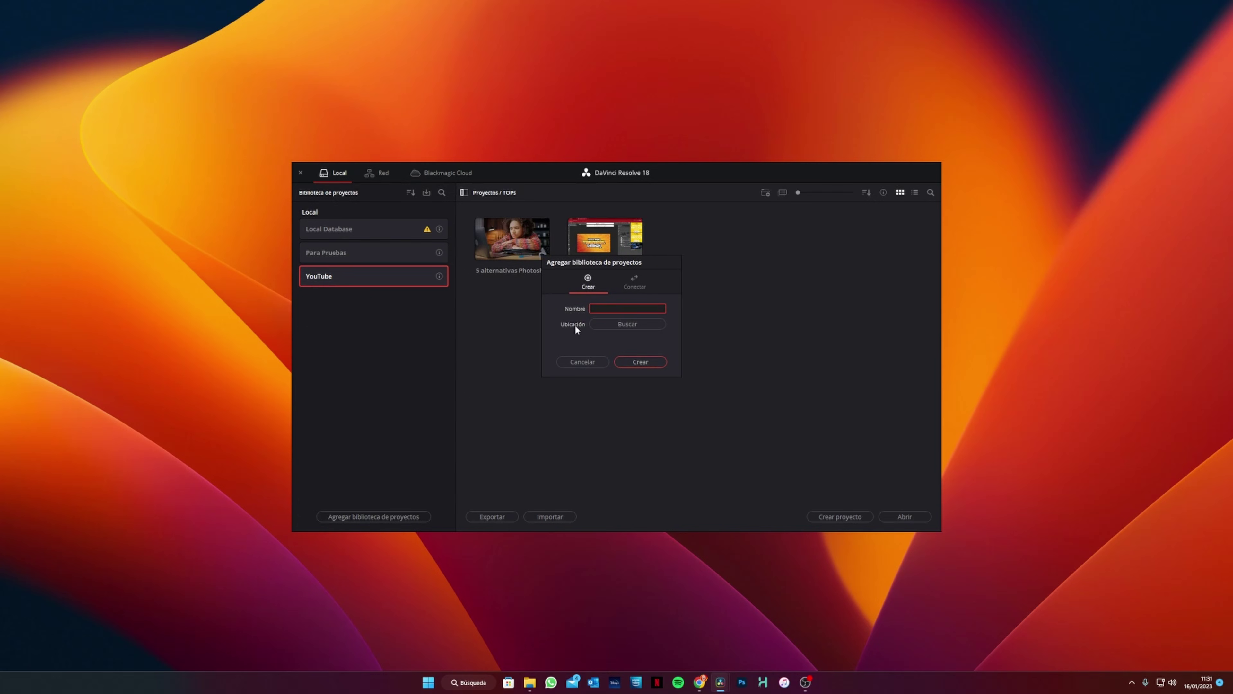
pyautogui.click(605, 324)
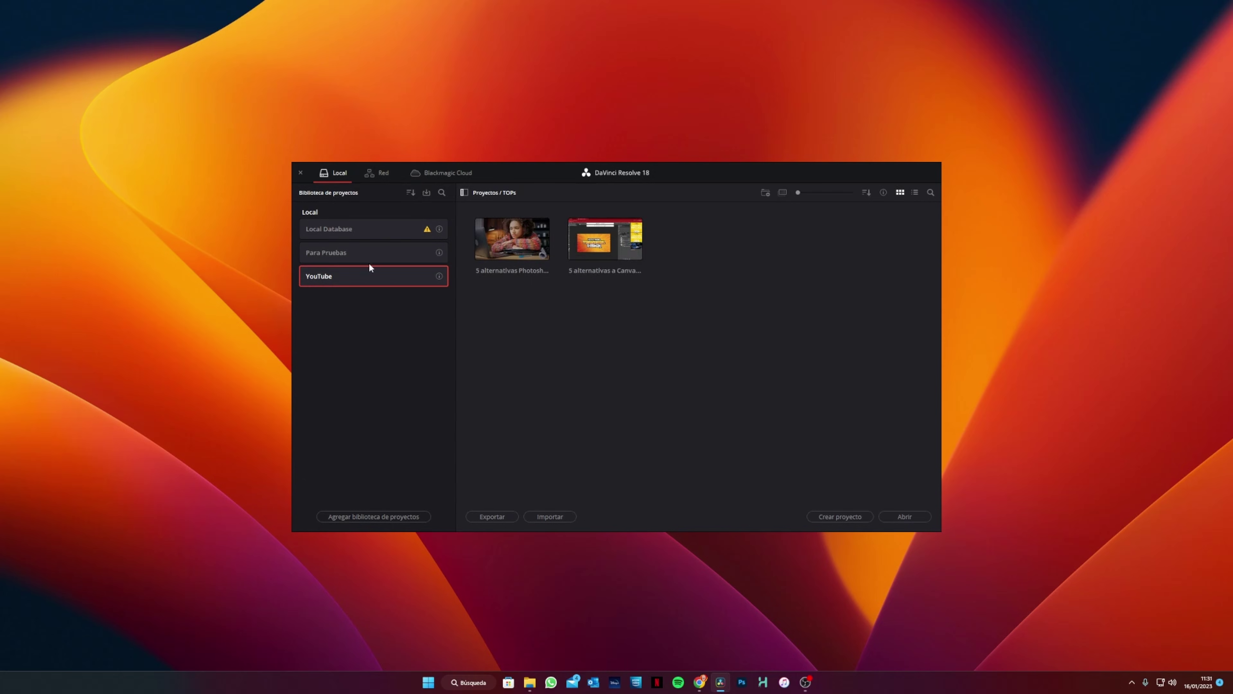
pyautogui.click(332, 257)
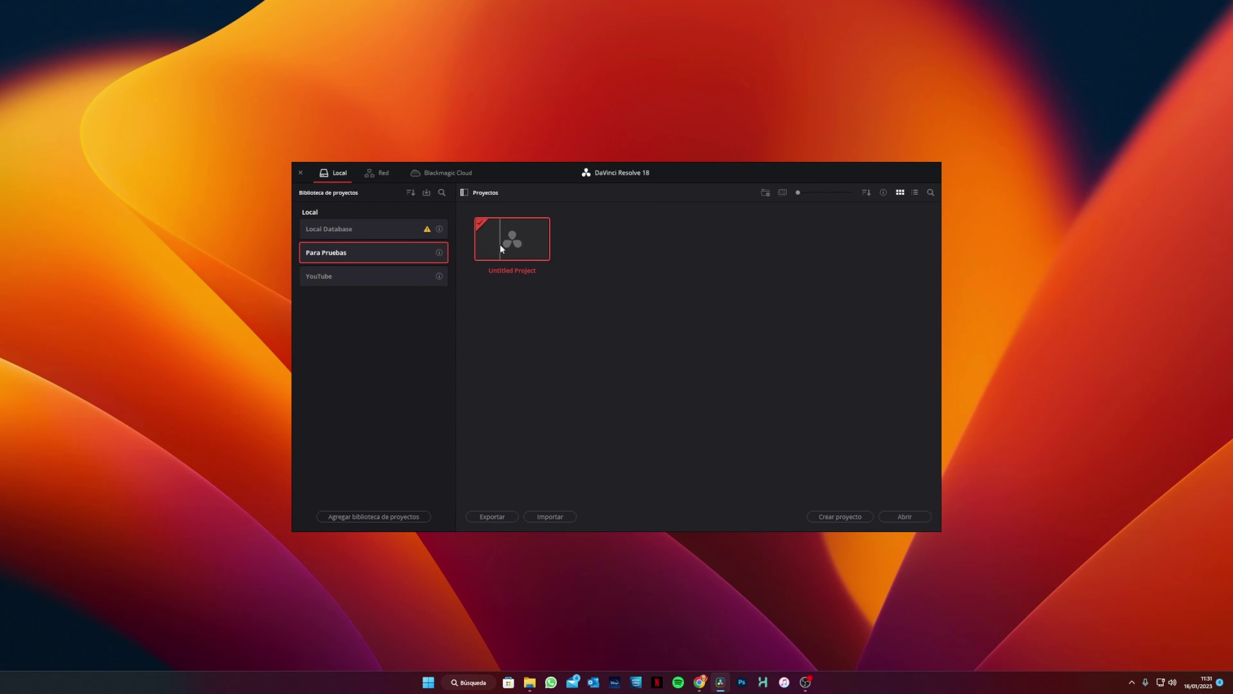
pyautogui.click(766, 192)
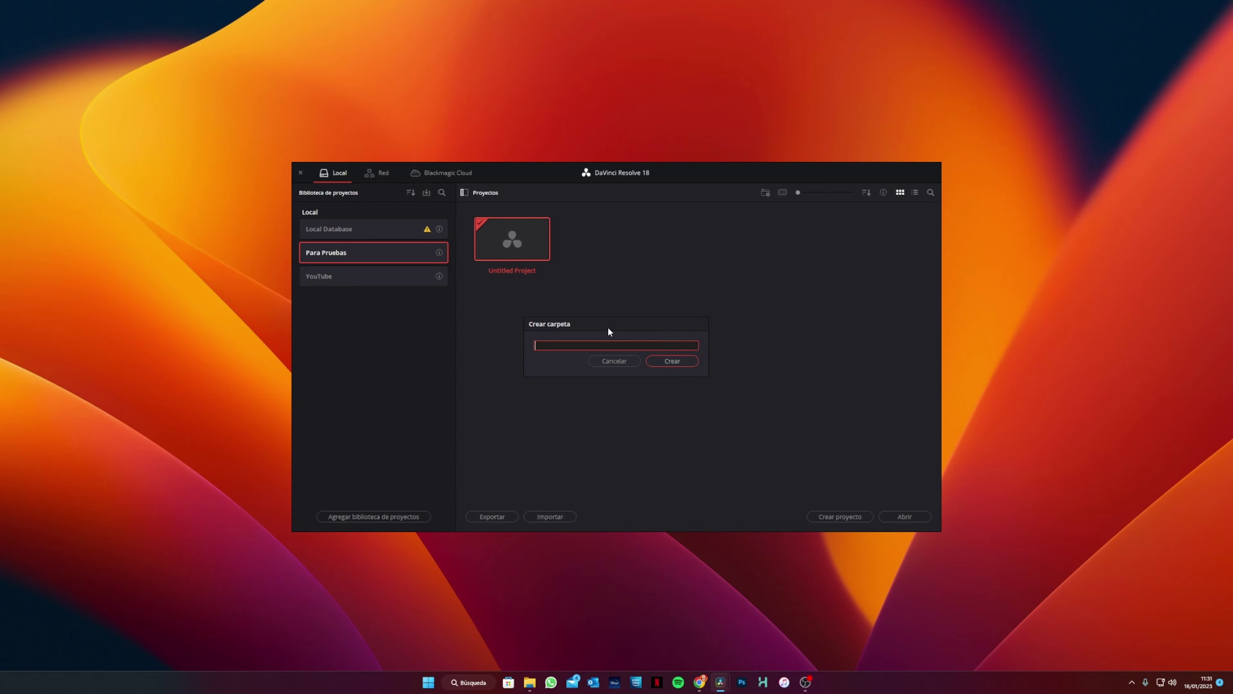
pyautogui.write('Módulo 01')
pyautogui.press('Return')
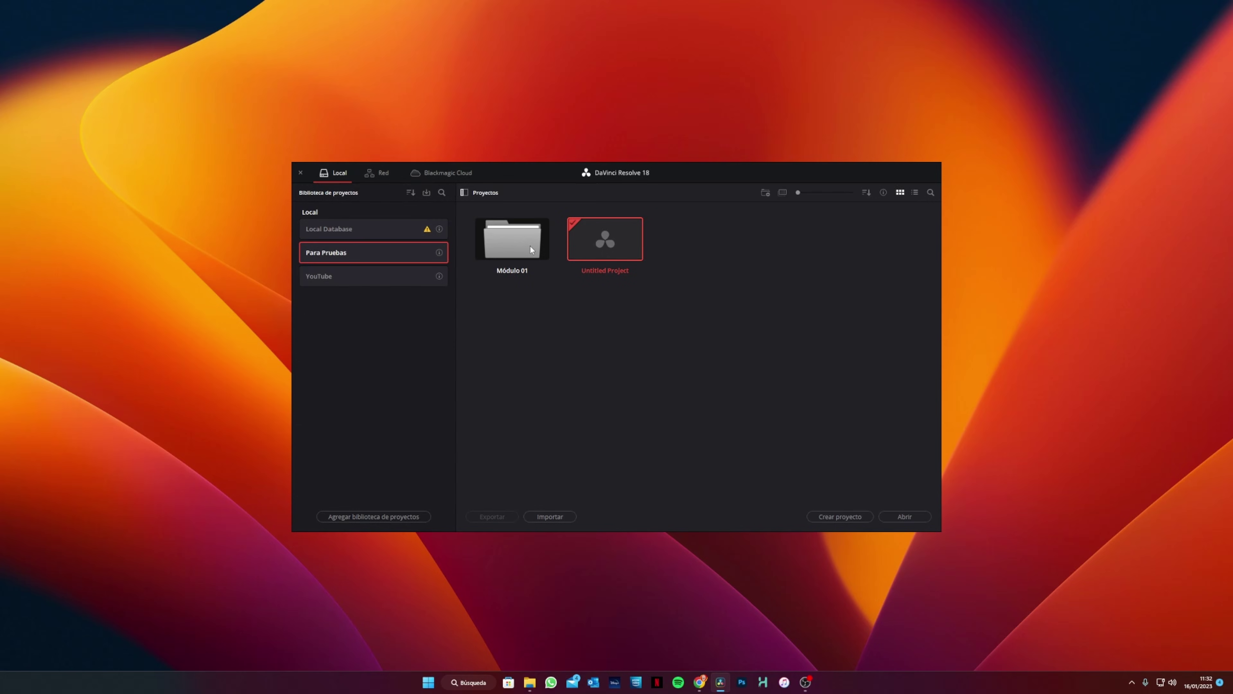
pyautogui.doubleClick(530, 247)
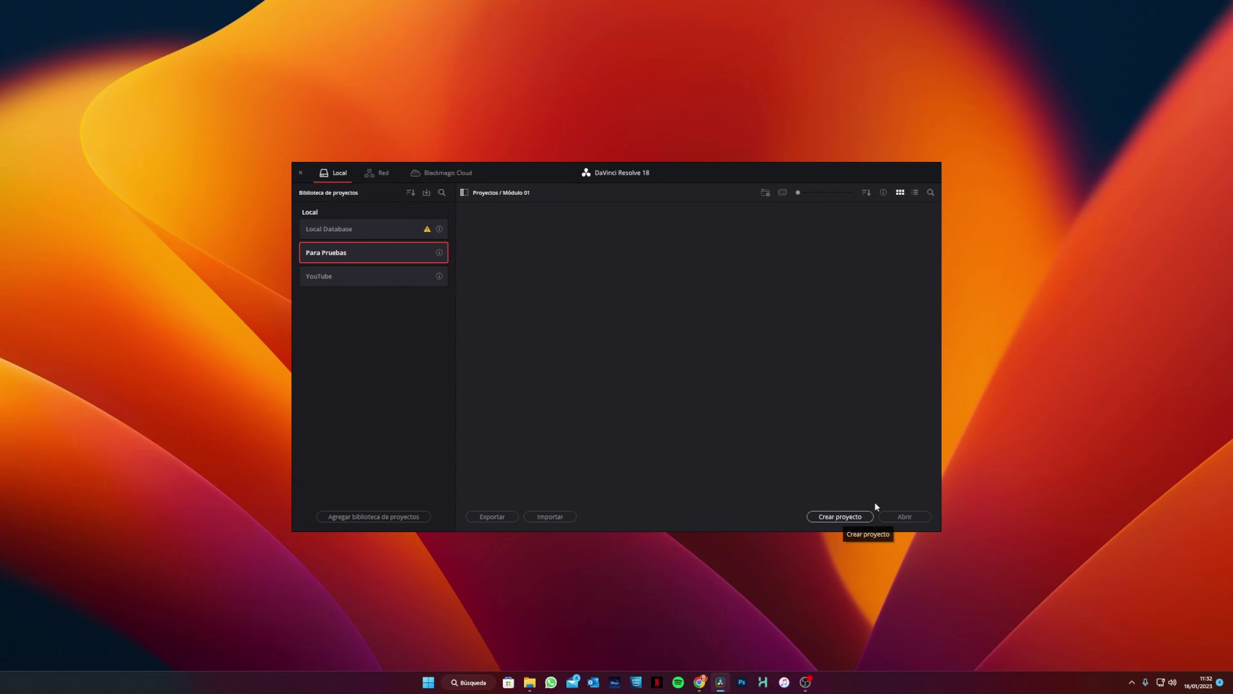
pyautogui.click(485, 192)
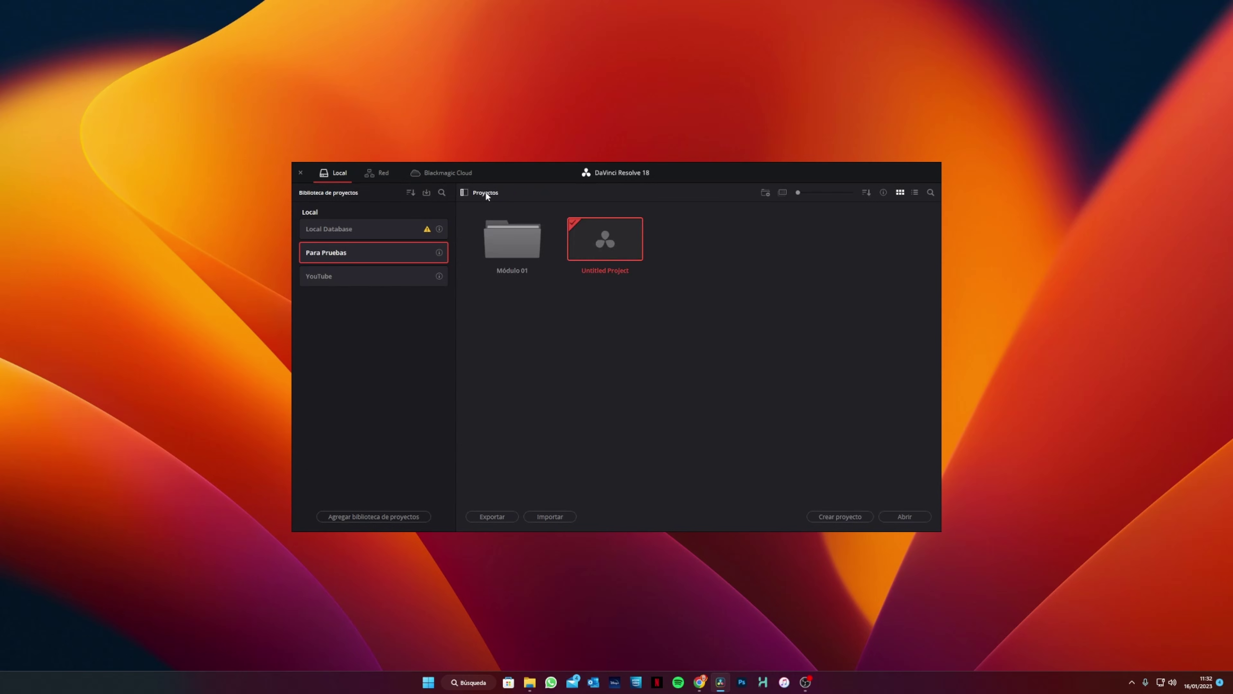
pyautogui.click(509, 249)
pyautogui.rightClick(510, 249)
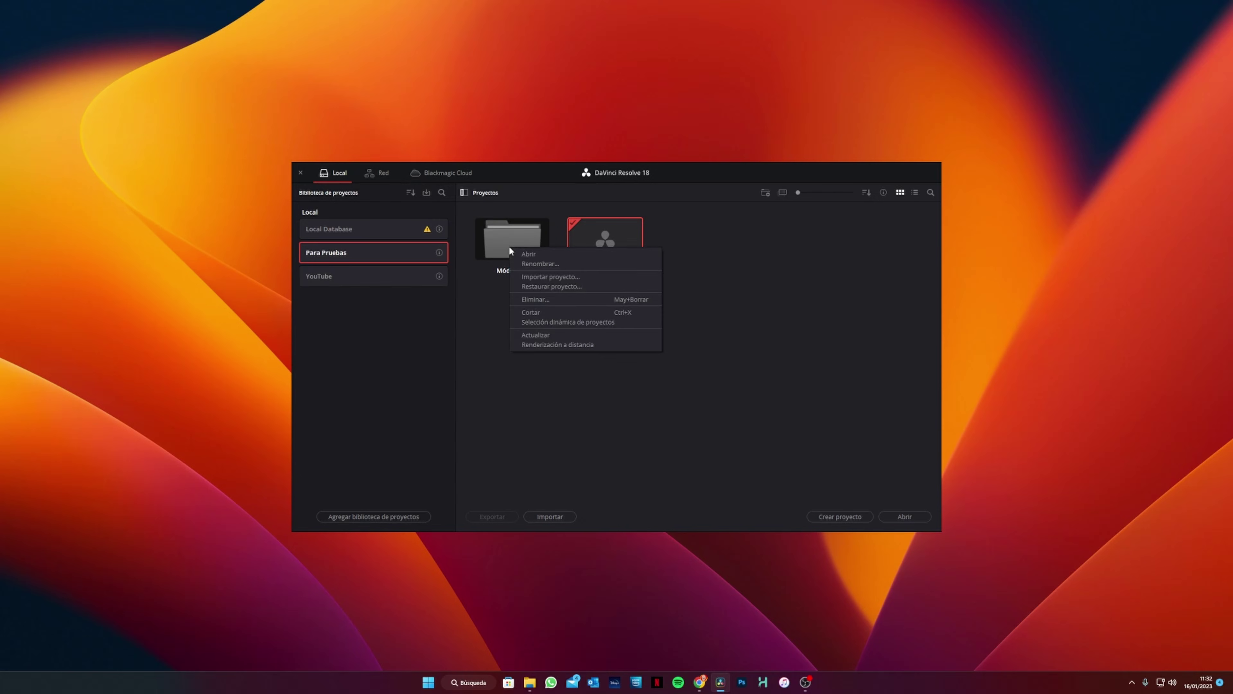
pyautogui.click(519, 299)
pyautogui.click(691, 376)
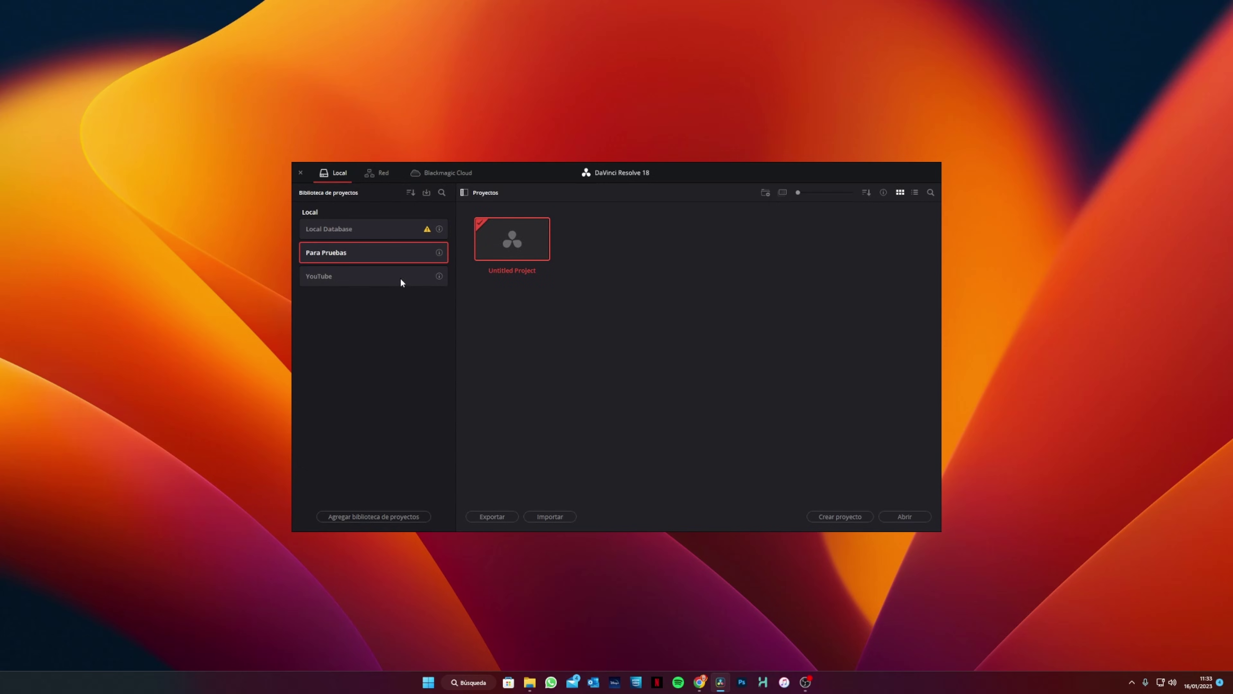
# Step: Copy the '5 alternativas a Canva' project from YouTube's TOPs folder into the Para Pruebas library
pyautogui.click(379, 277)
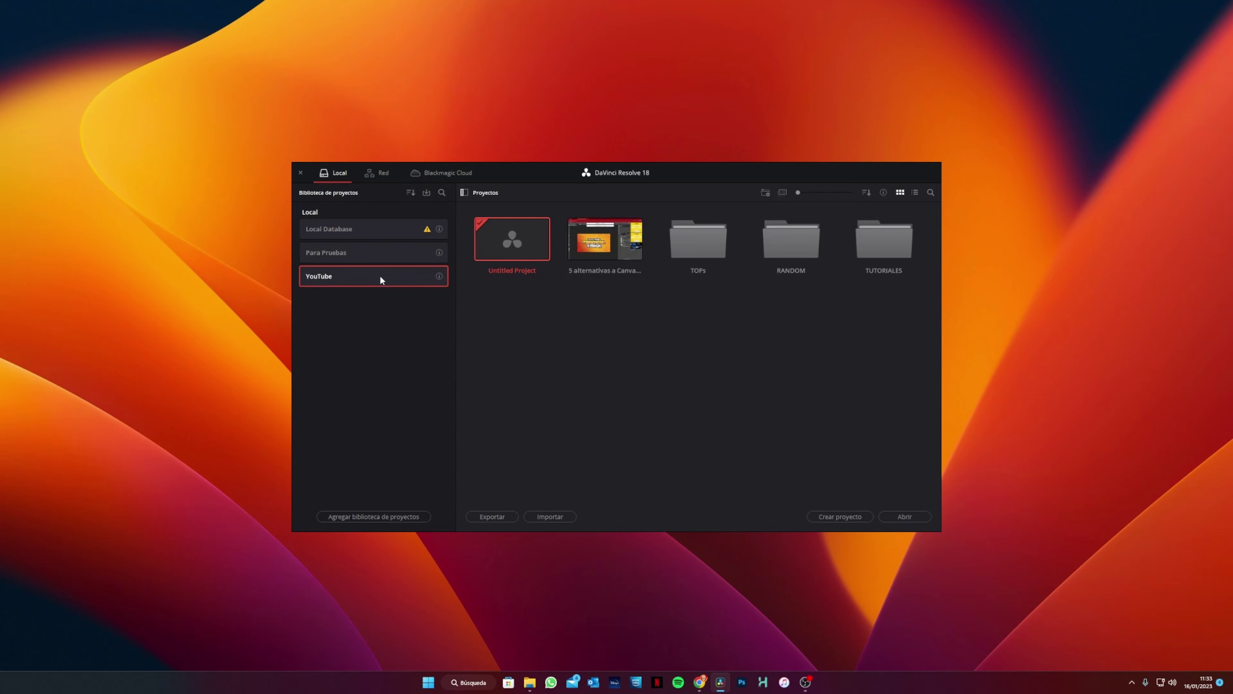
pyautogui.doubleClick(691, 245)
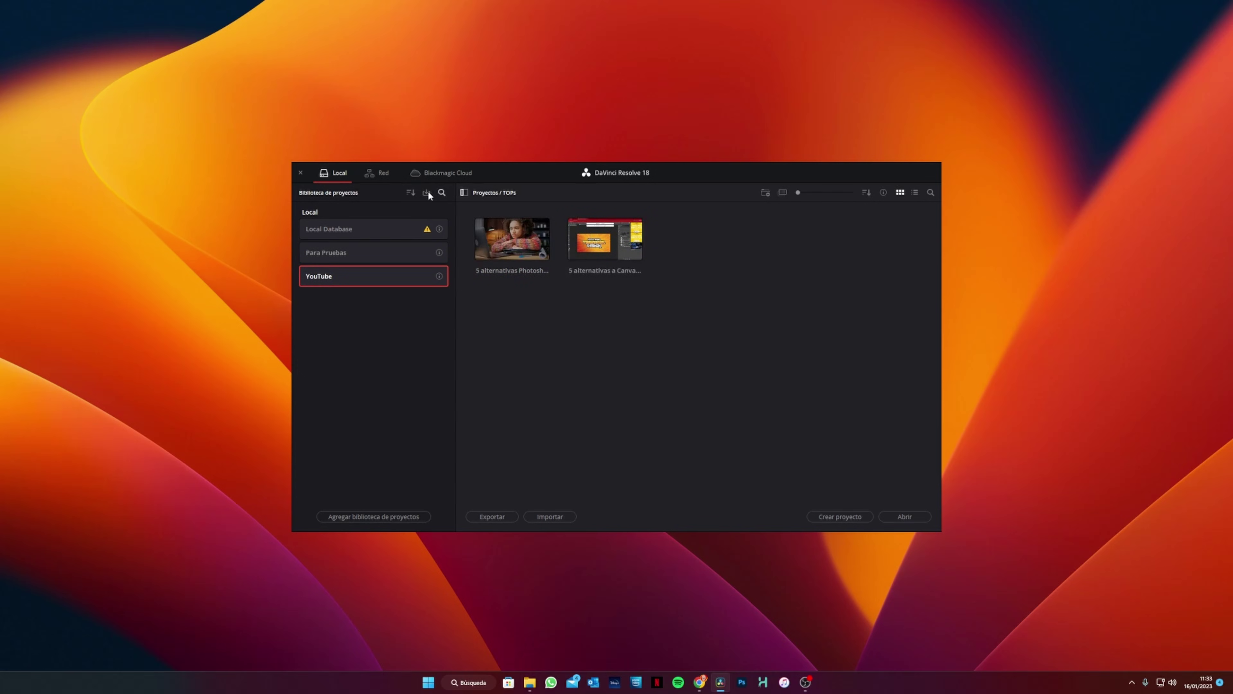
pyautogui.click(782, 193)
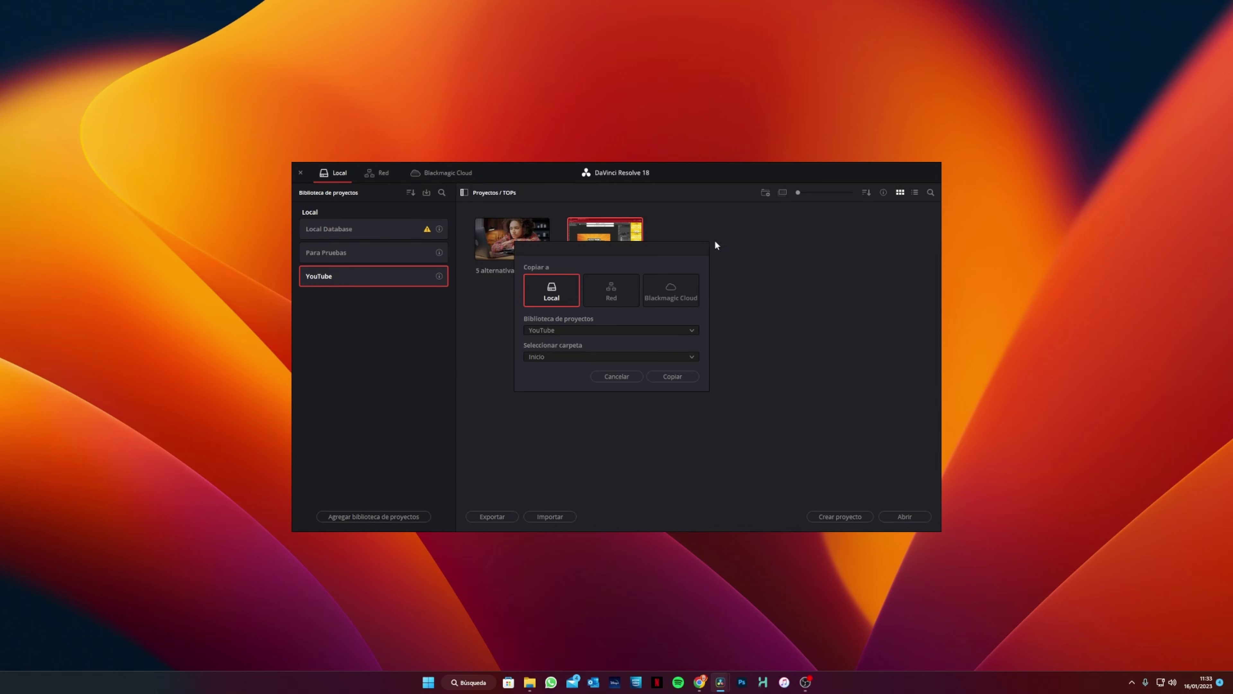
pyautogui.click(558, 330)
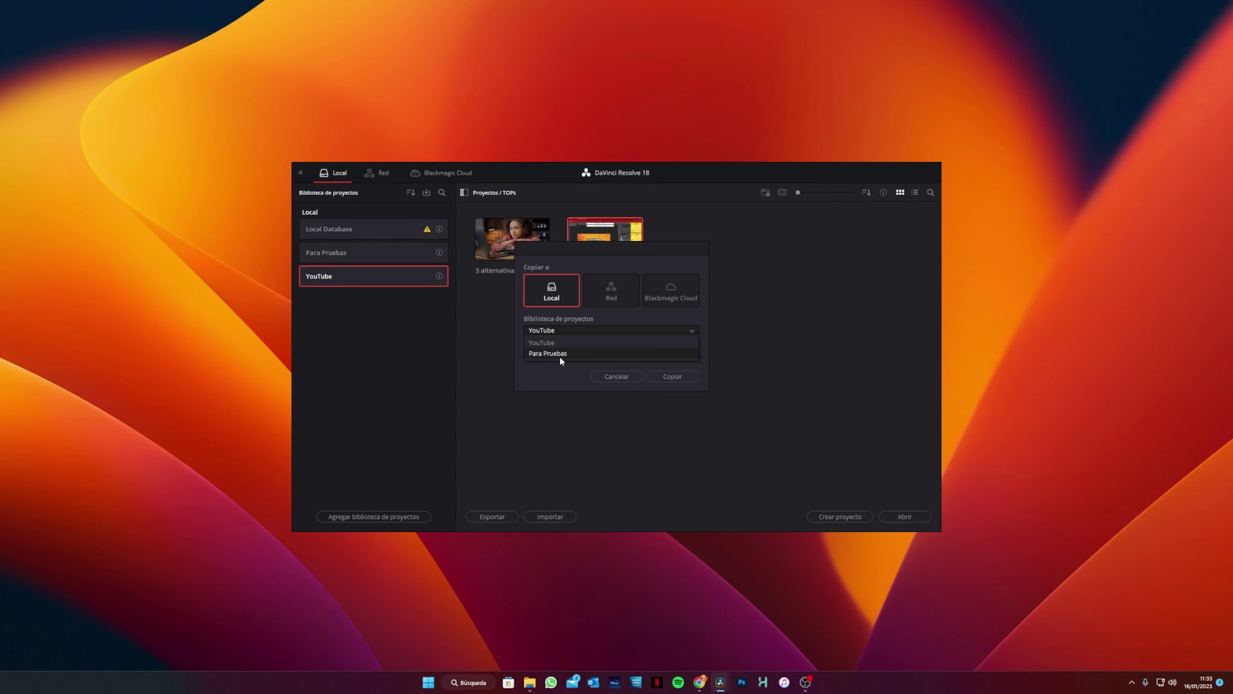
pyautogui.click(539, 352)
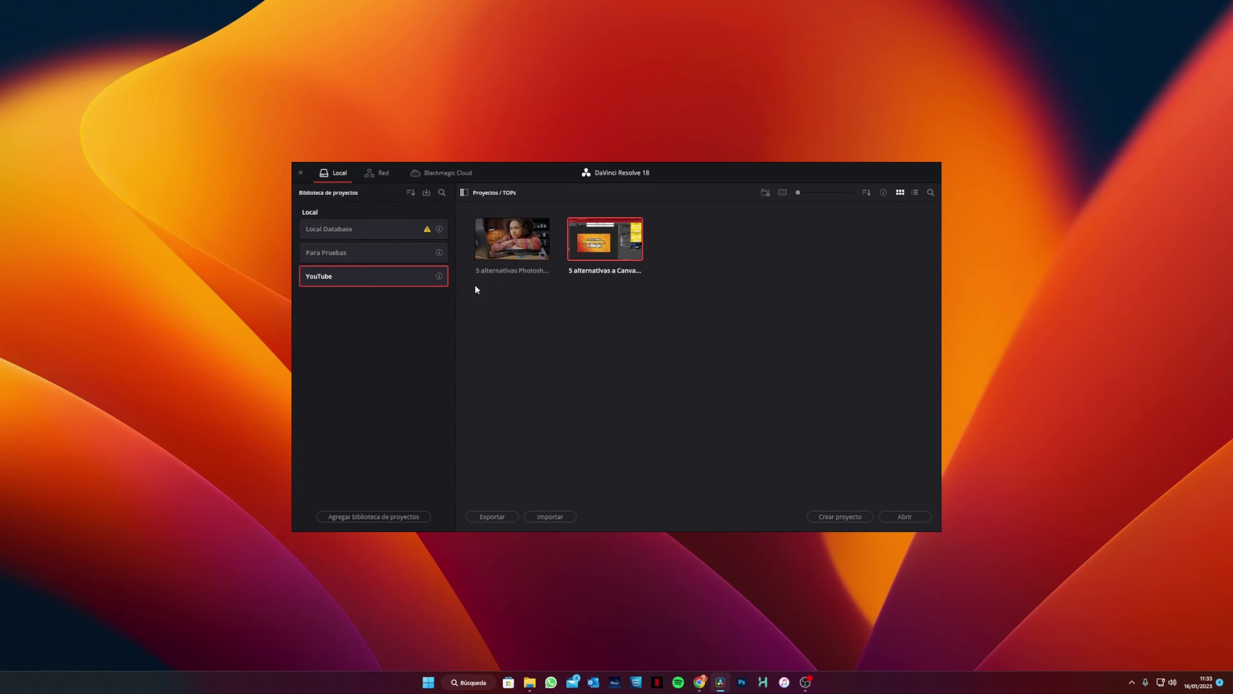
# Step: In Para Pruebas, delete the copied Canva project, leaving only Untitled Project
pyautogui.click(335, 251)
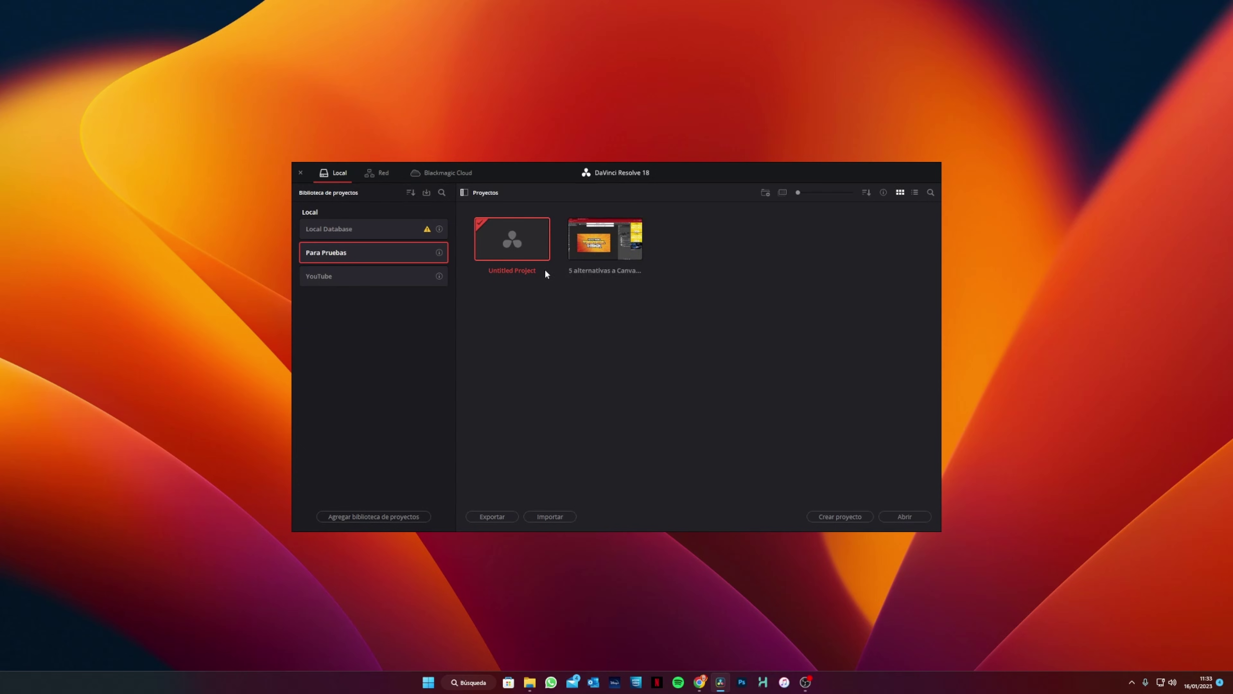
pyautogui.rightClick(608, 248)
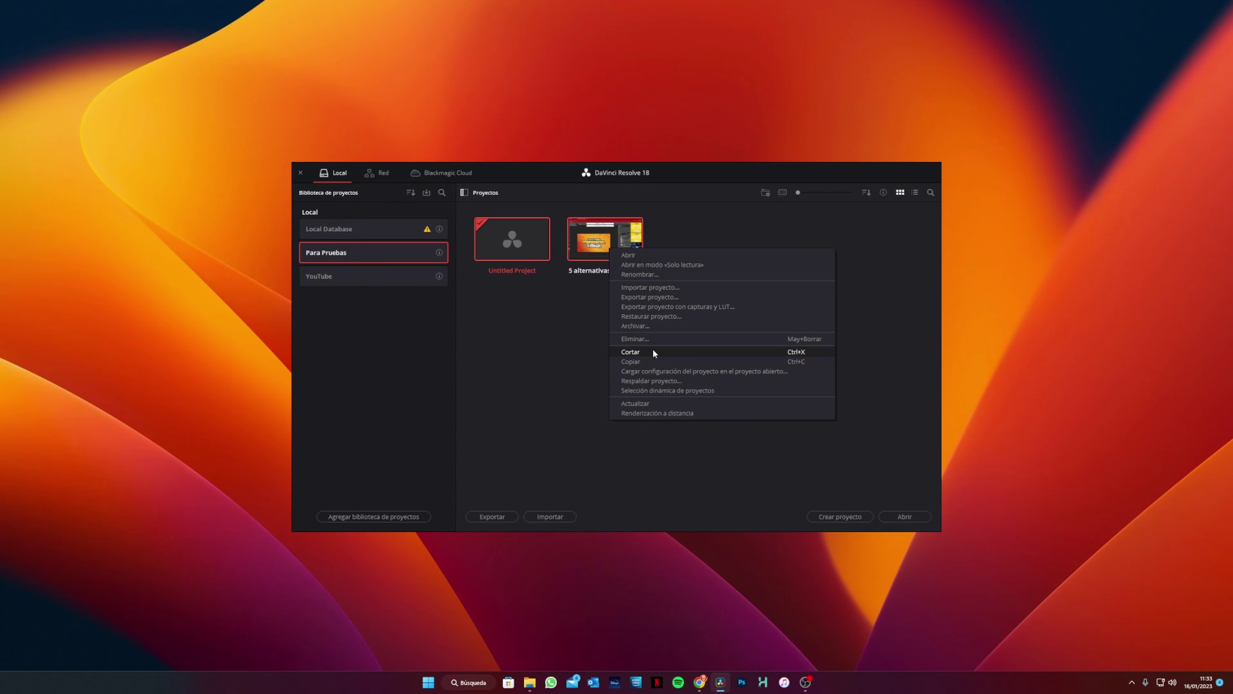
pyautogui.click(657, 339)
pyautogui.click(692, 370)
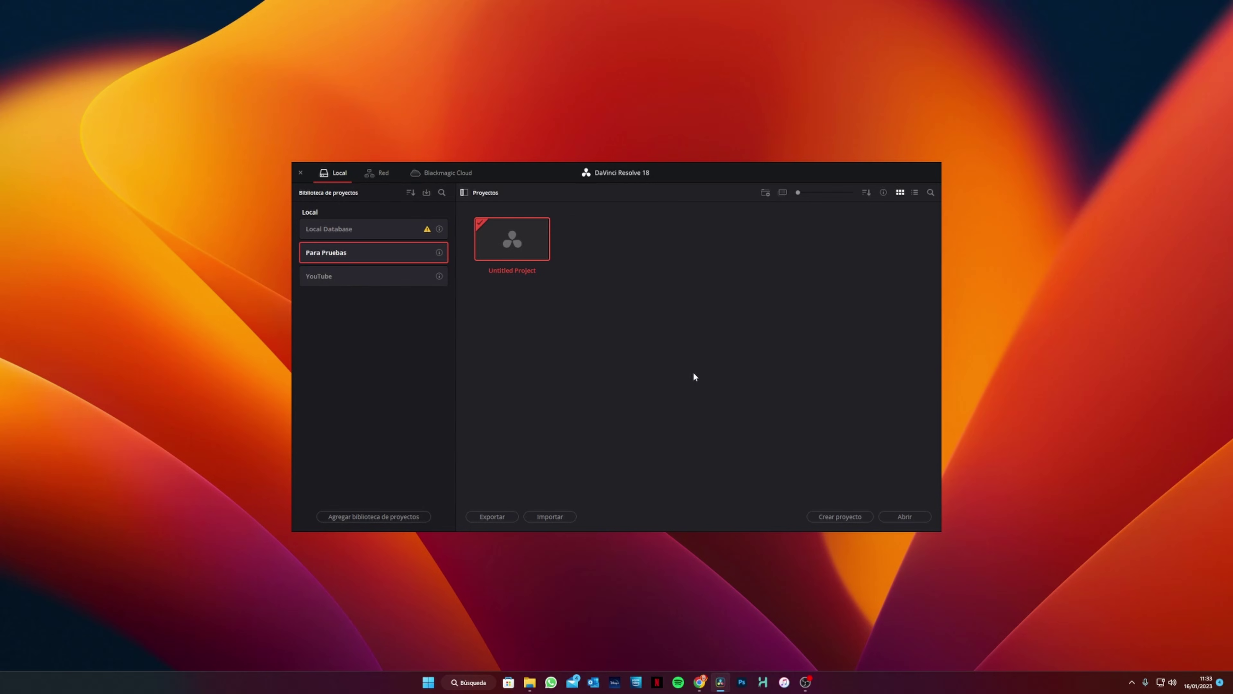
# Step: Return to the YouTube library's TOPs folder, resize the project thumbnails, and show the sort options
pyautogui.click(376, 282)
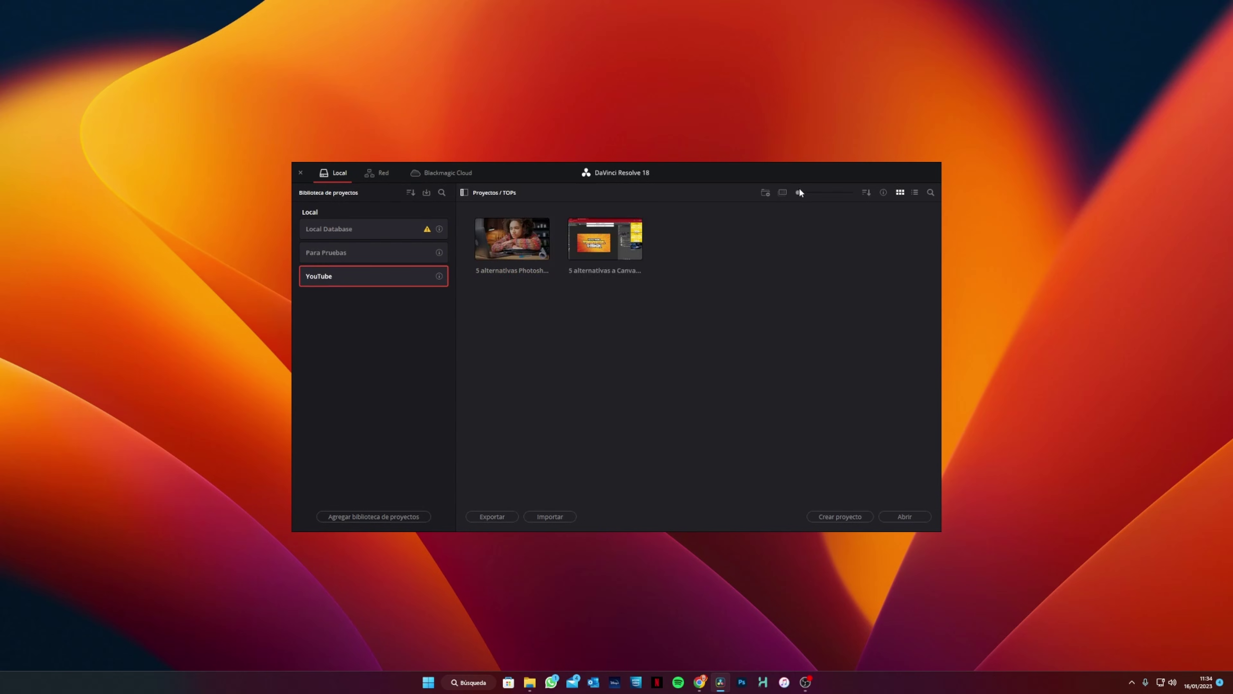
pyautogui.moveTo(799, 192)
pyautogui.mouseDown()
pyautogui.moveTo(831, 193)
pyautogui.moveTo(787, 199)
pyautogui.mouseUp()
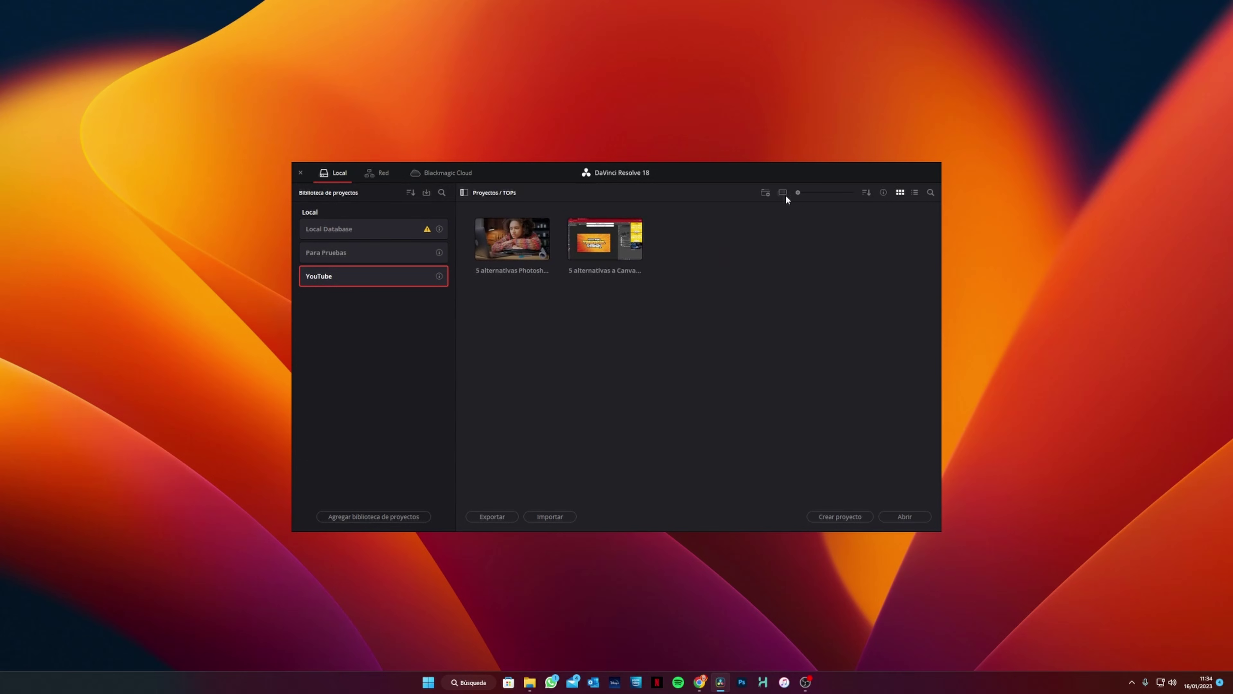
pyautogui.click(867, 193)
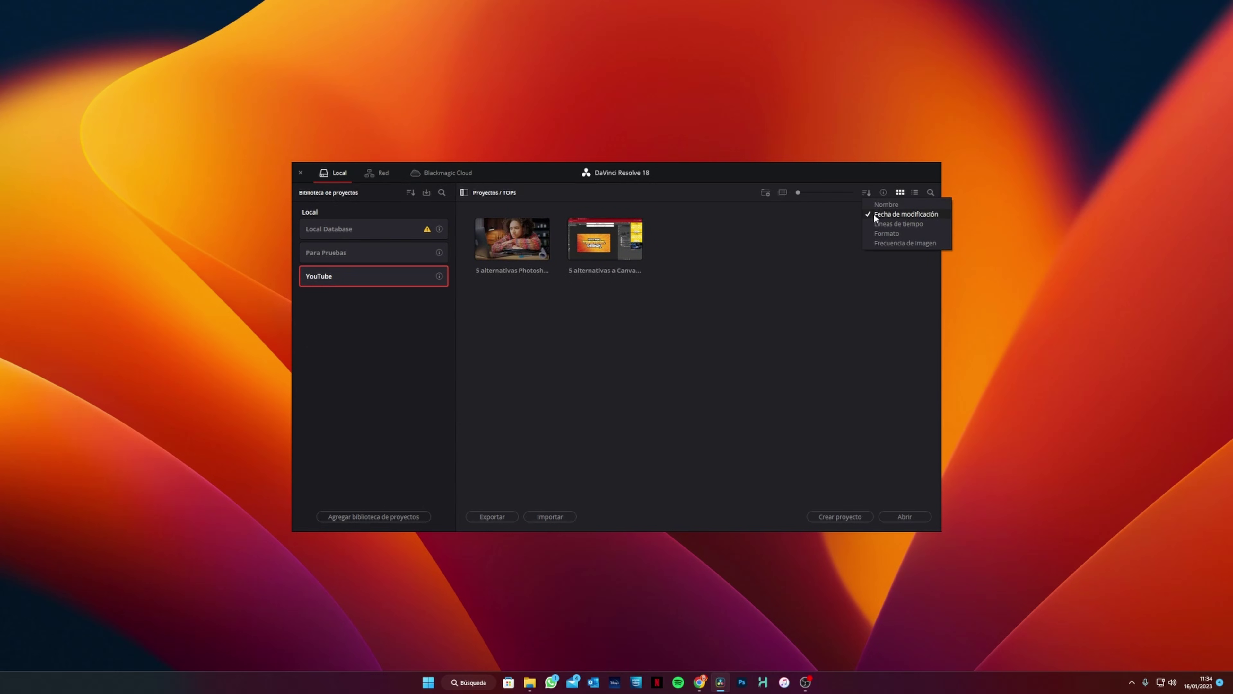
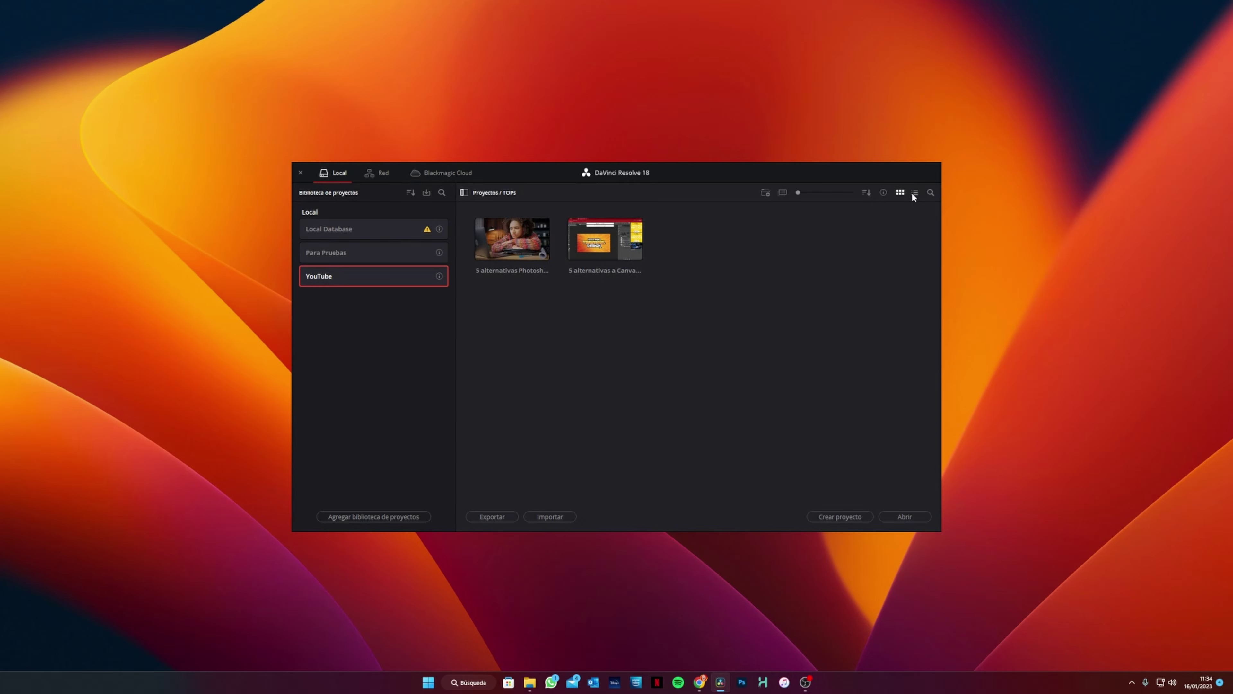
# Step: Show the TOPs projects as a detailed list and widen the Formato column
pyautogui.click(913, 192)
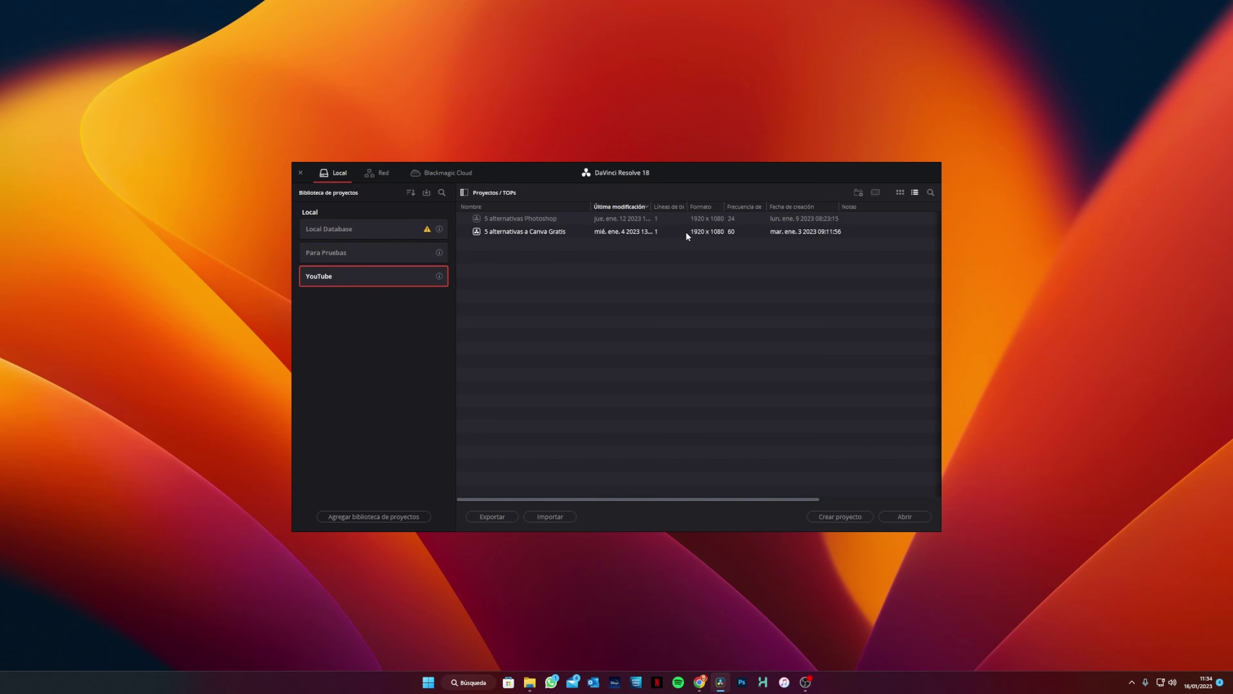
pyautogui.moveTo(725, 204); pyautogui.dragTo(736, 204)
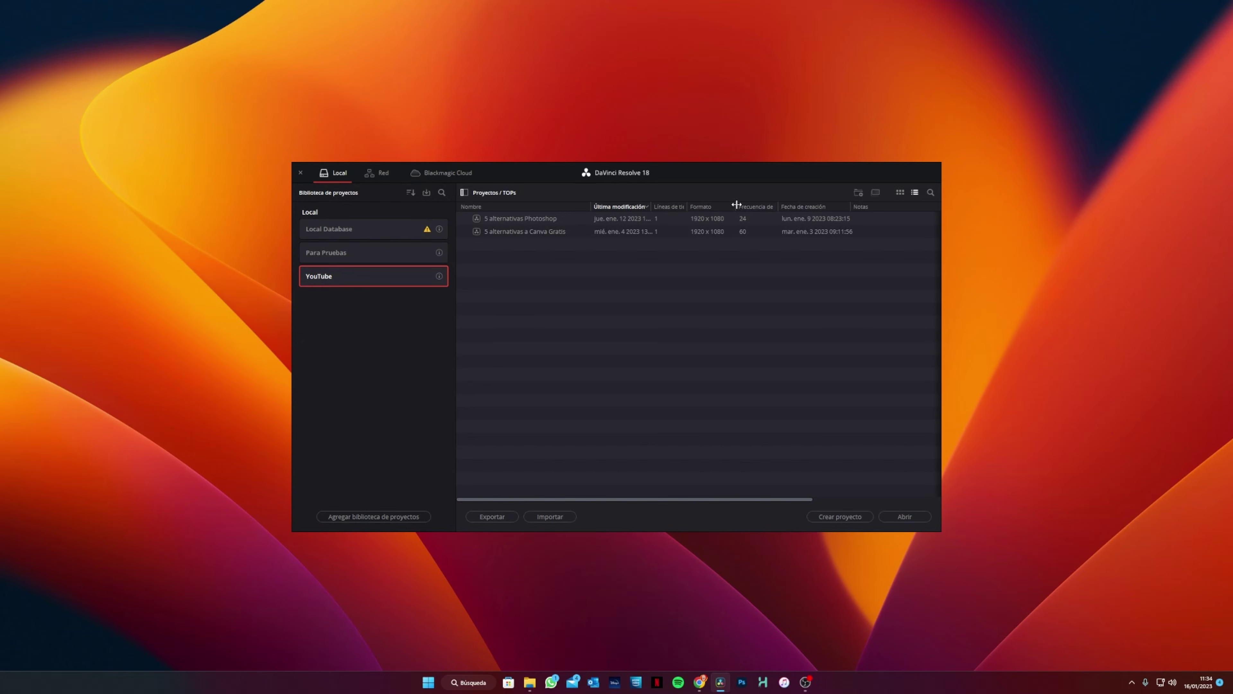
# Step: Search the projects for 'ph' to find the Photoshop project
pyautogui.click(931, 191)
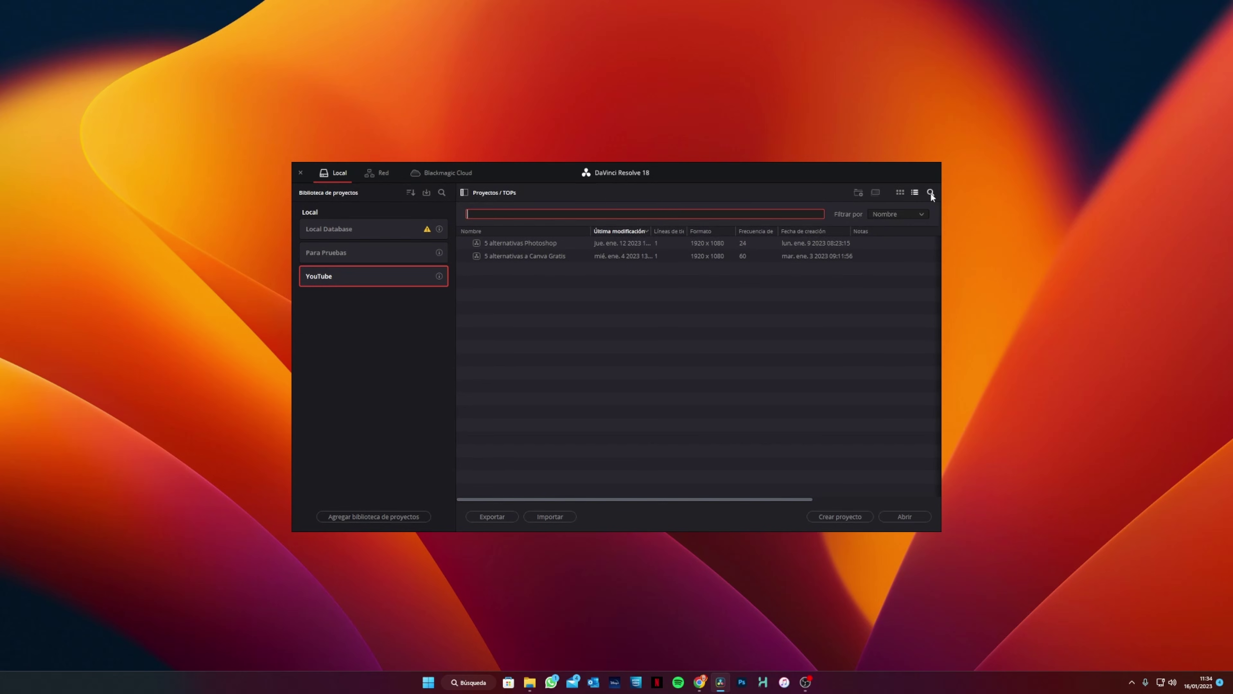
pyautogui.write('ph')
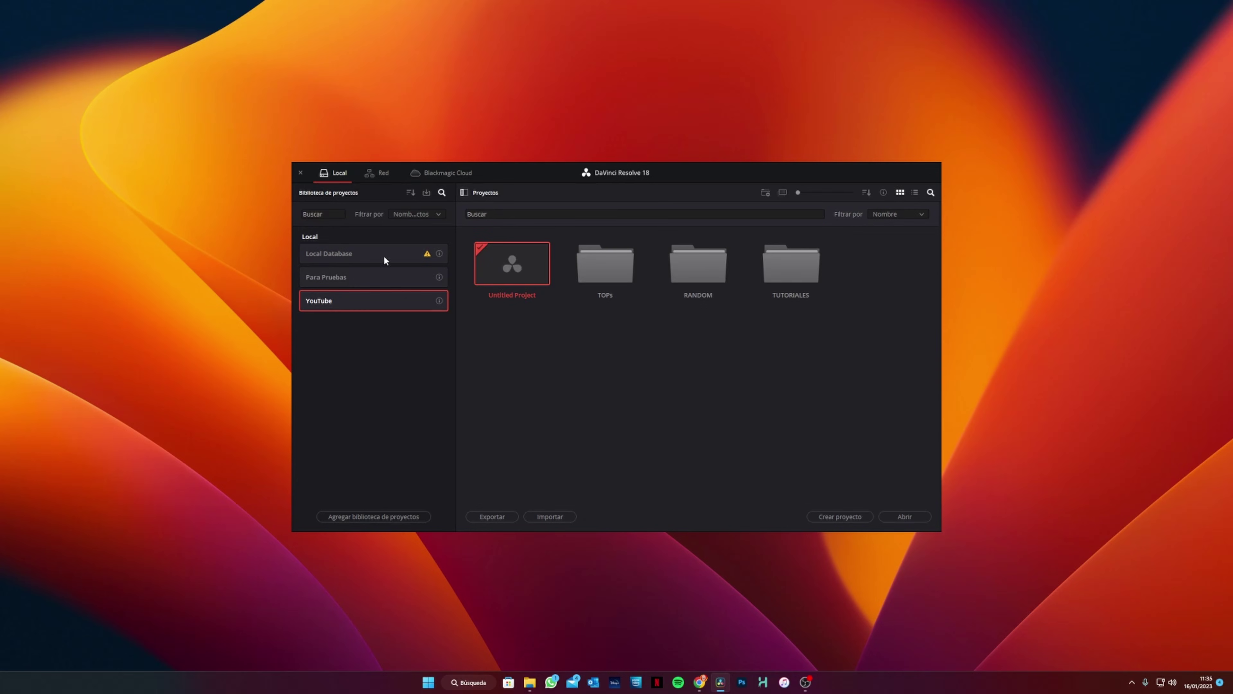
# Step: Filter the libraries by 'p', clear the filter, and select the Para Pruebas library
pyautogui.click(442, 191)
pyautogui.write('pr')
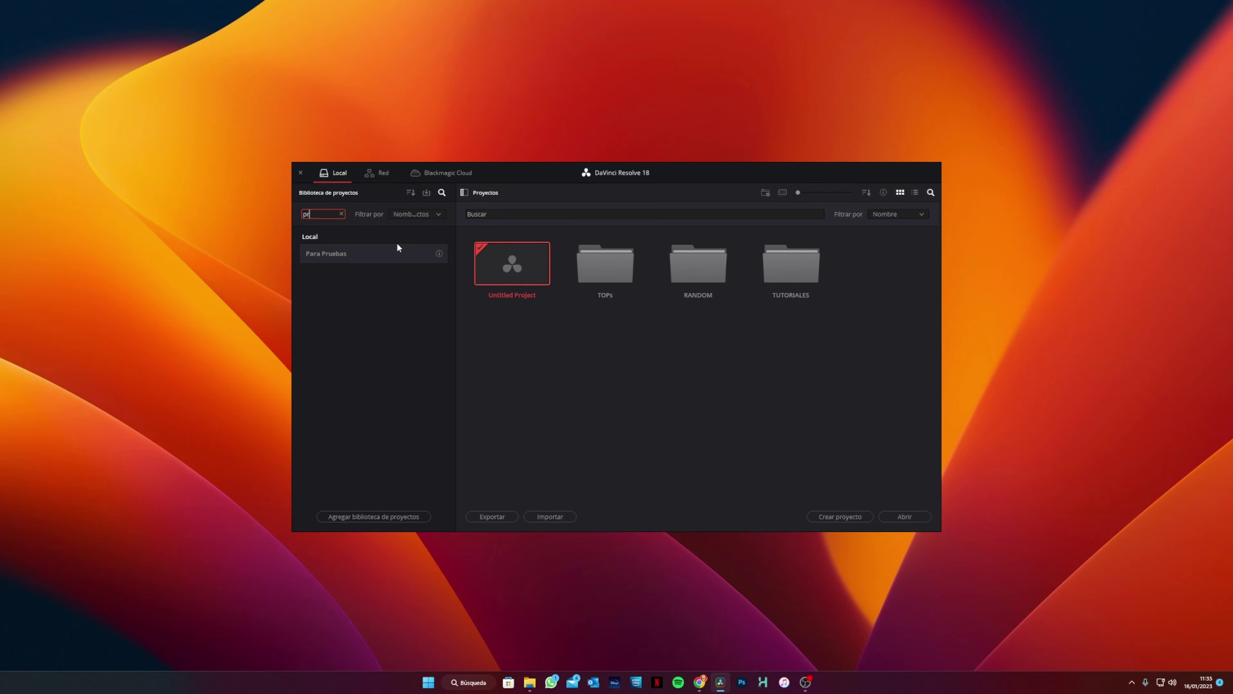
pyautogui.click(410, 192)
pyautogui.click(399, 193)
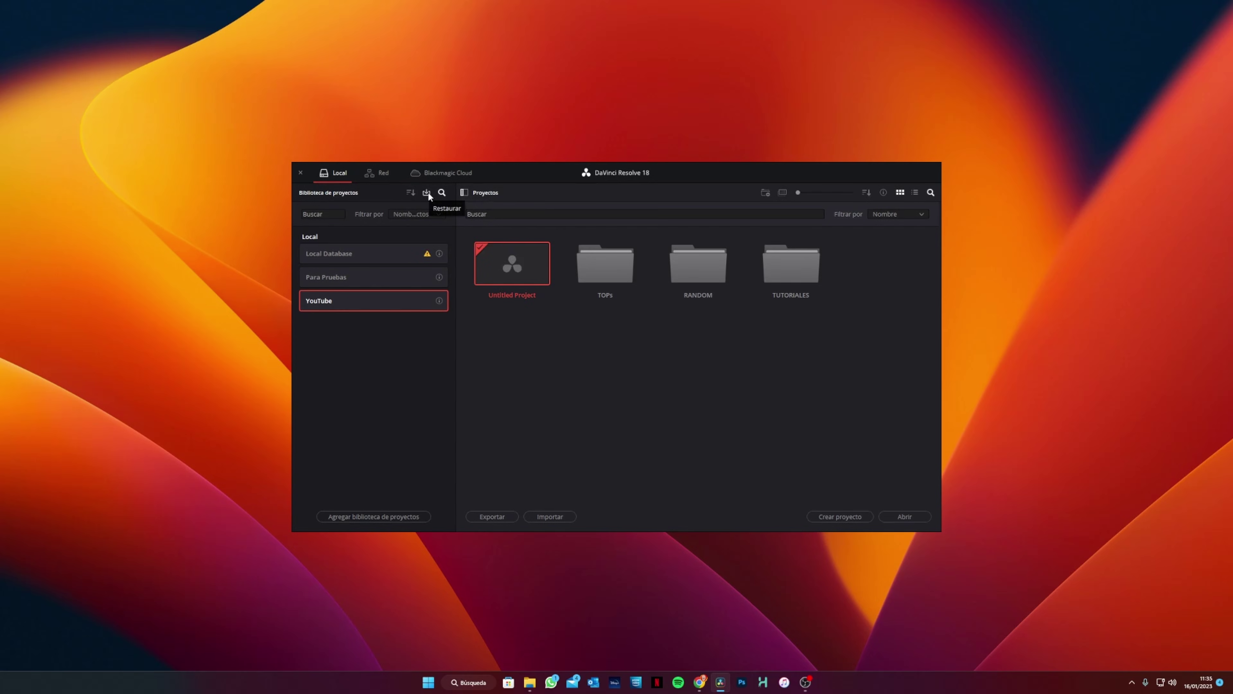
pyautogui.press('Up')
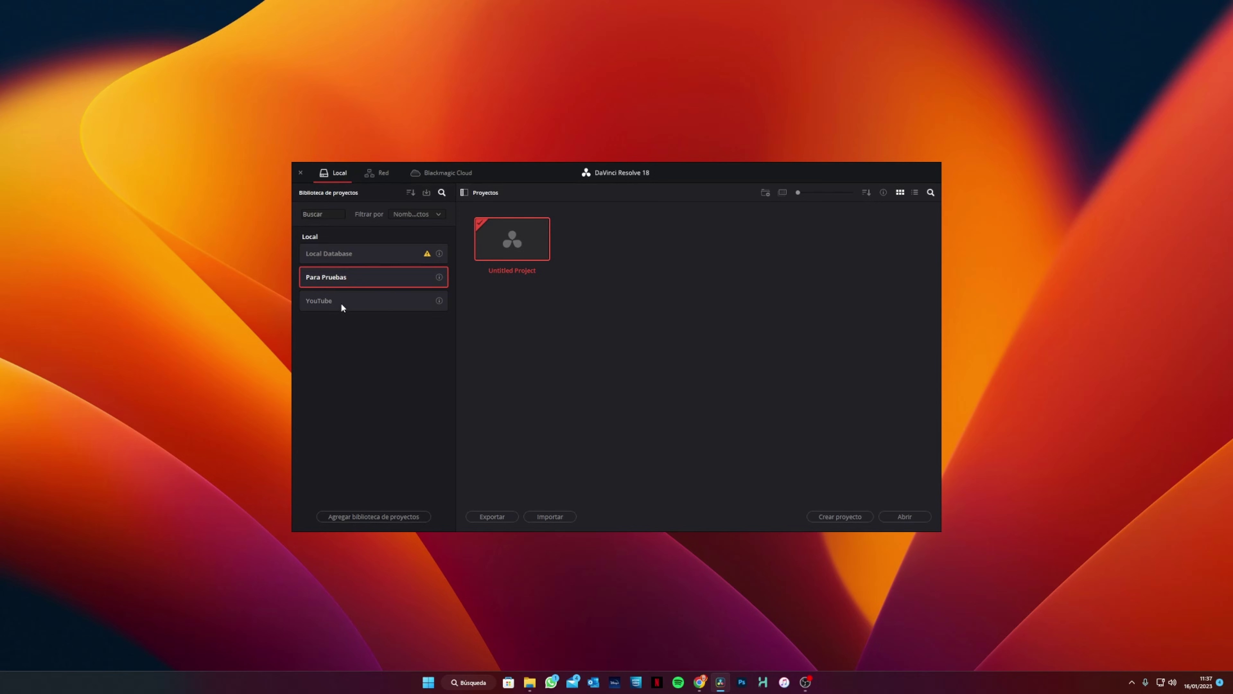
# Step: Select the YouTube library and view its Abrir ubicación / Eliminar options without choosing one
pyautogui.click(360, 299)
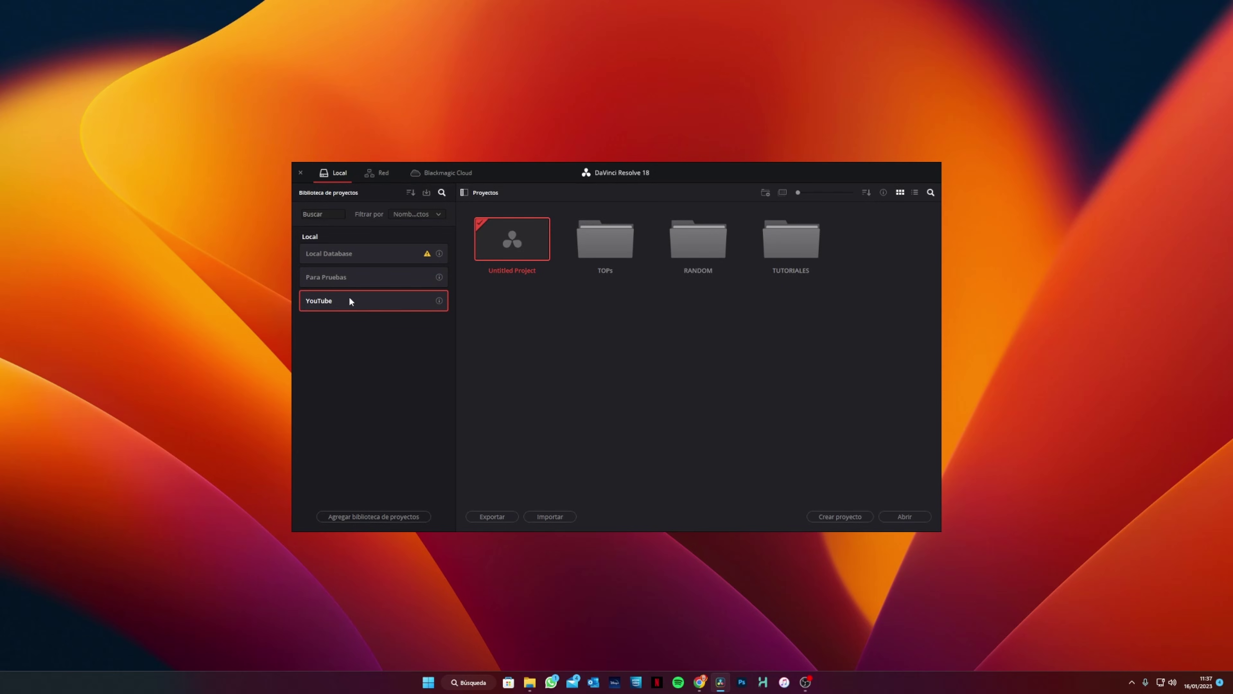
pyautogui.rightClick(351, 297)
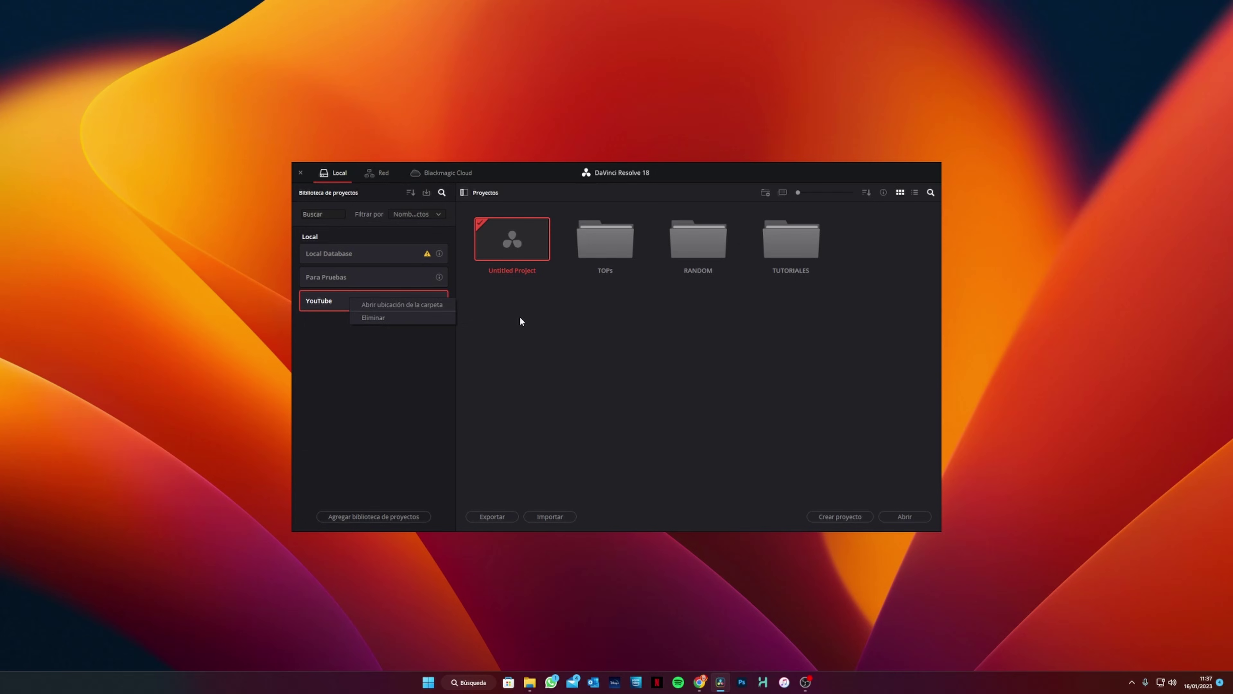
pyautogui.click(547, 327)
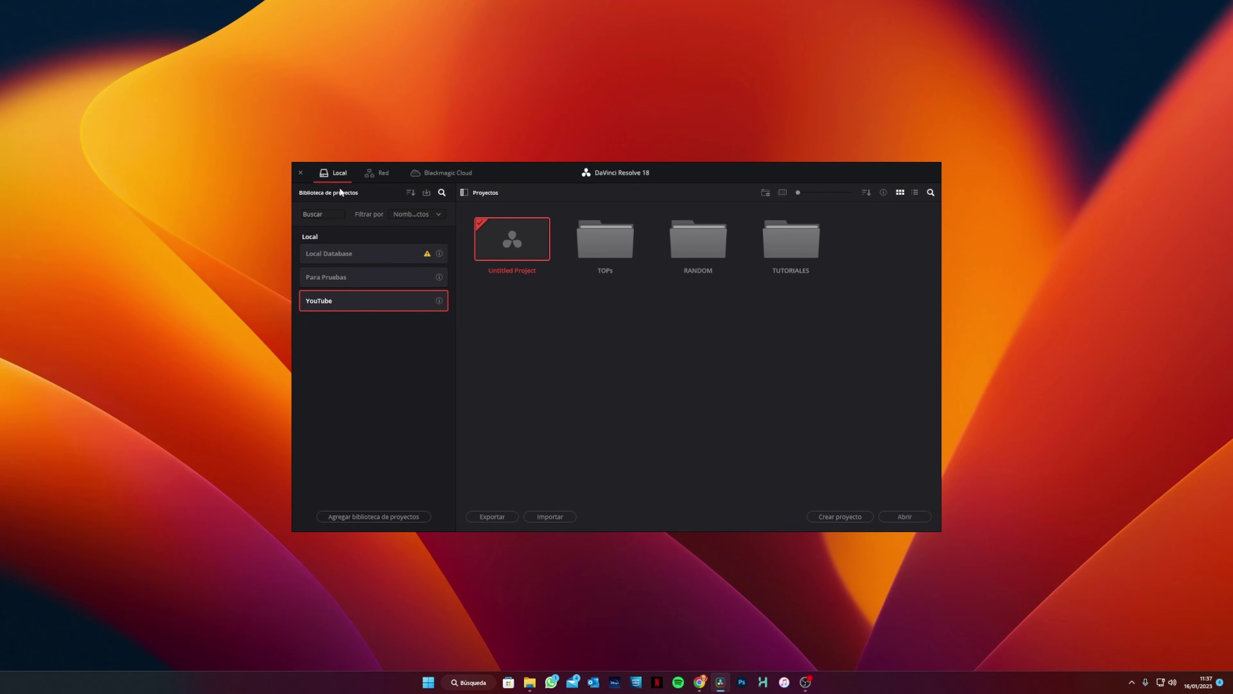
# Step: Browse the Red libraries, cancel adding a network library, then view the Blackmagic Cloud libraries
pyautogui.click(383, 174)
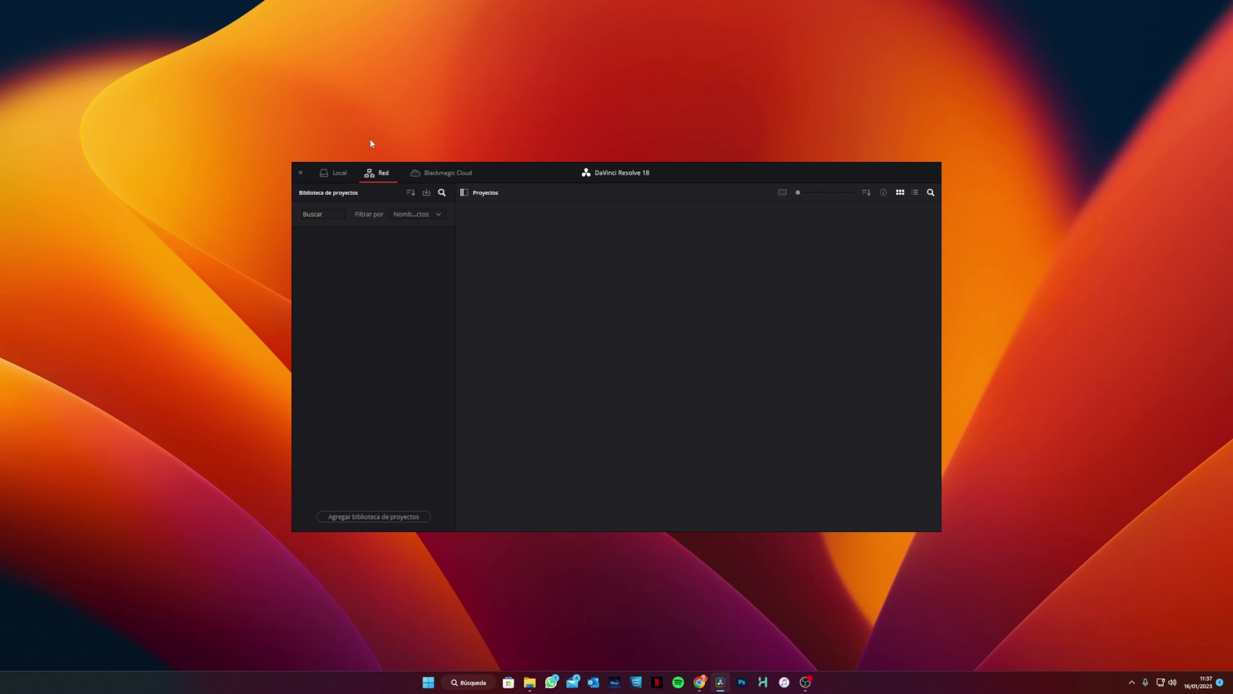
pyautogui.click(351, 516)
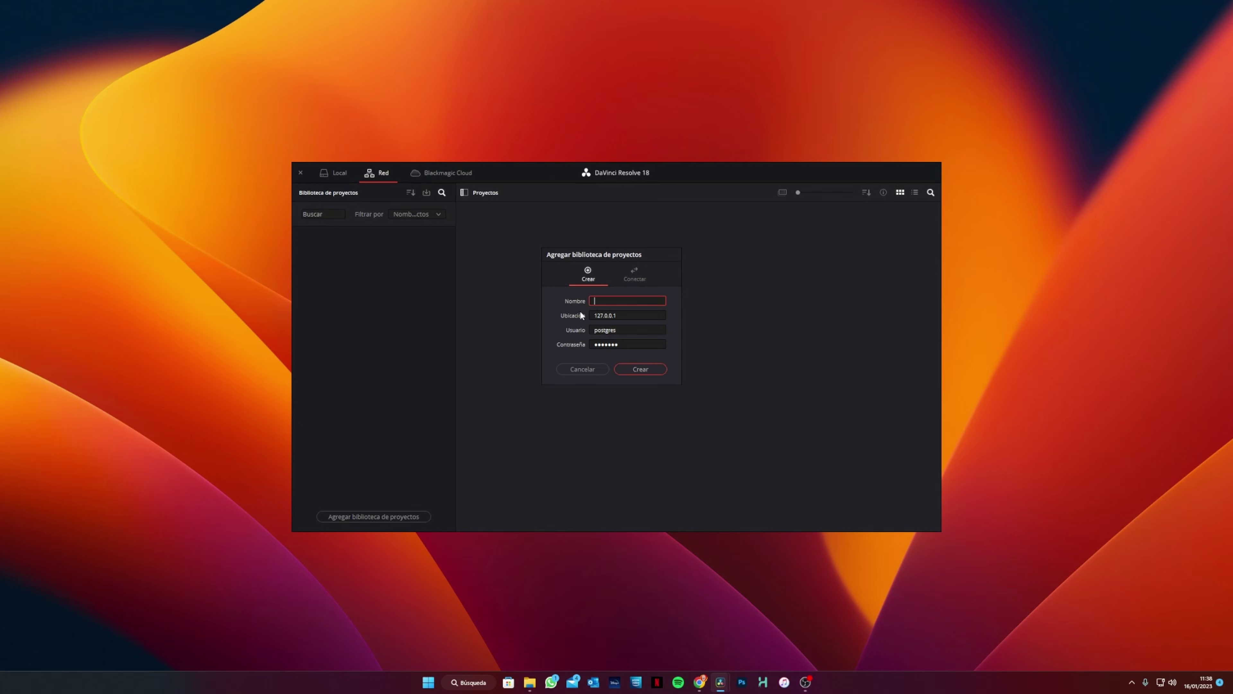
pyautogui.press('Escape')
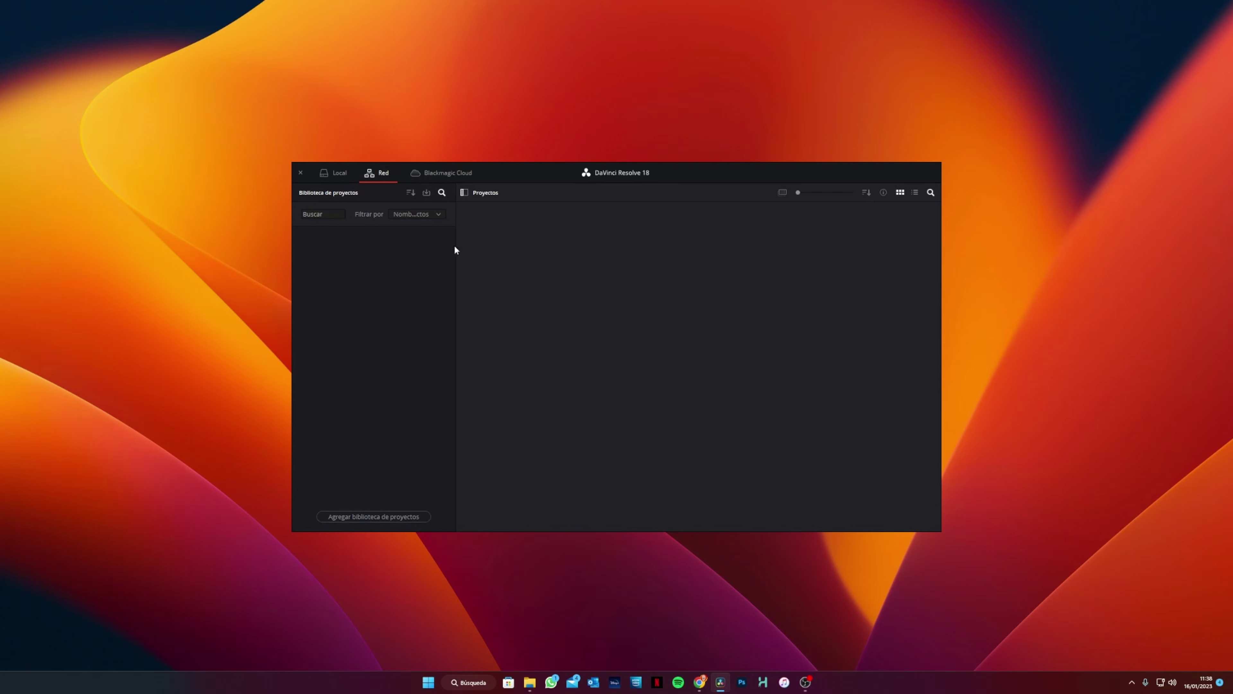
pyautogui.click(460, 180)
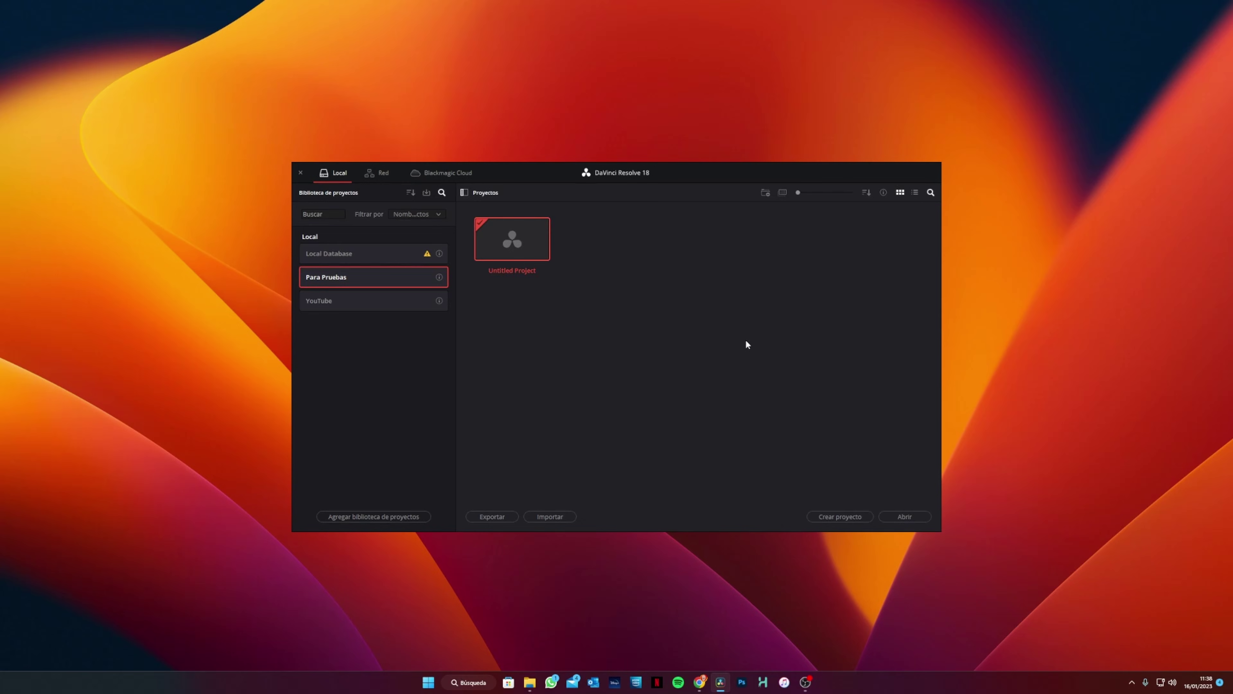
# Step: Create a new project named 'Prueba 01' in the Para Pruebas library
pyautogui.click(837, 518)
pyautogui.write('Prueba 01')
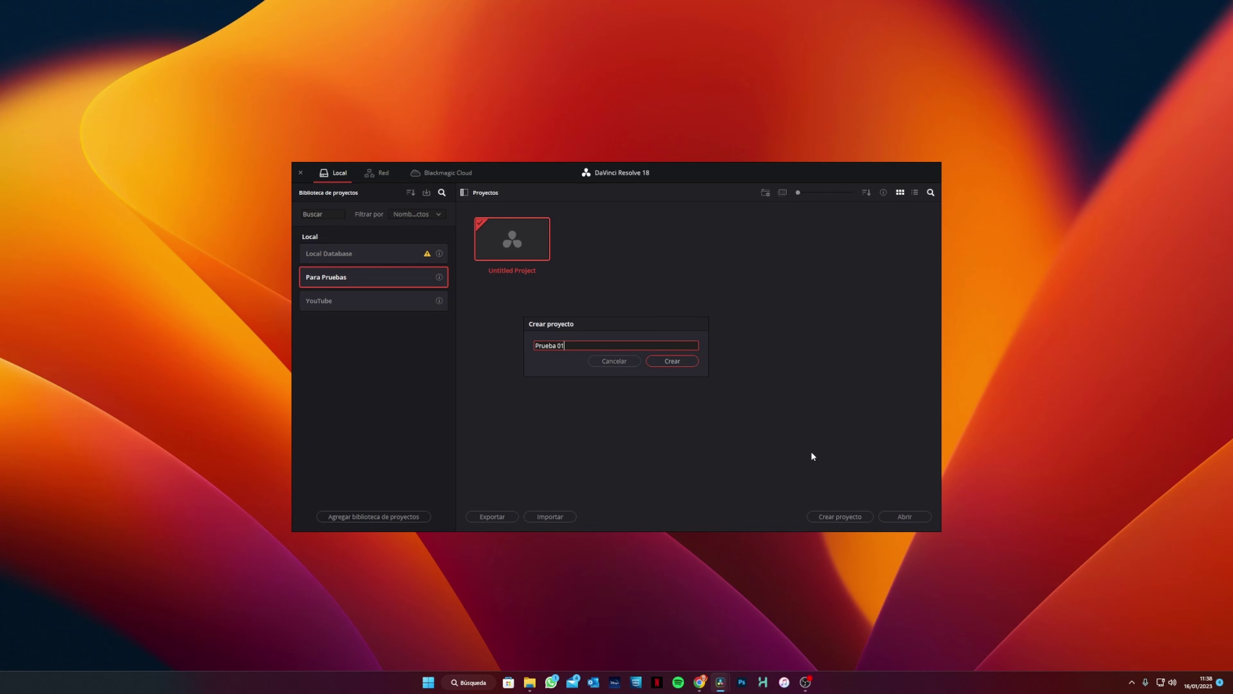
pyautogui.click(674, 361)
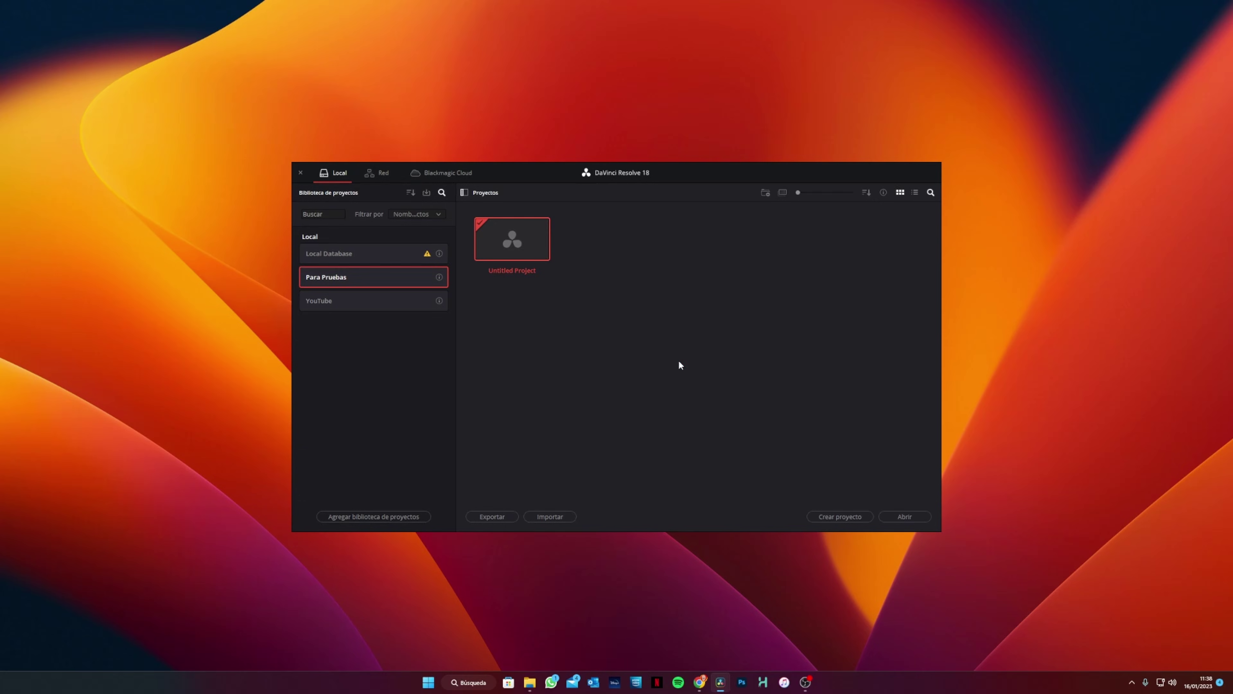